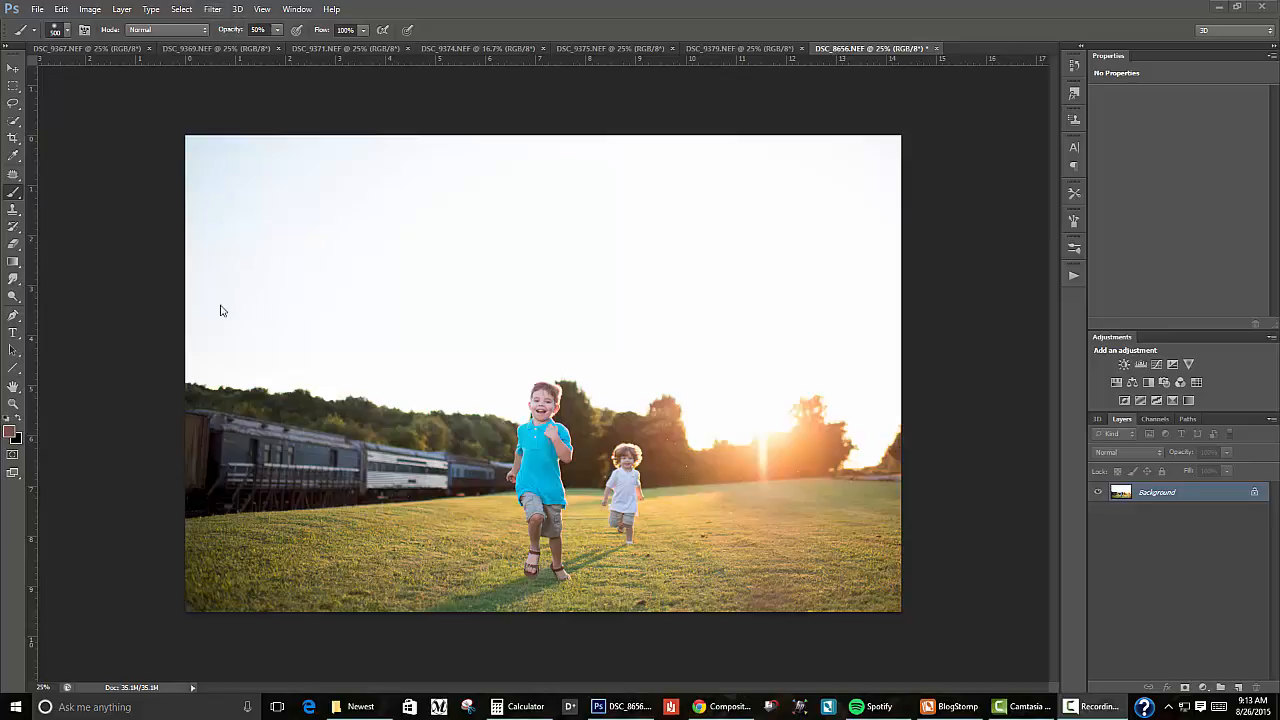
Step: Select the whole sky above the tree line with the Quick Selection tool at brush size 100
left_click(14, 121)
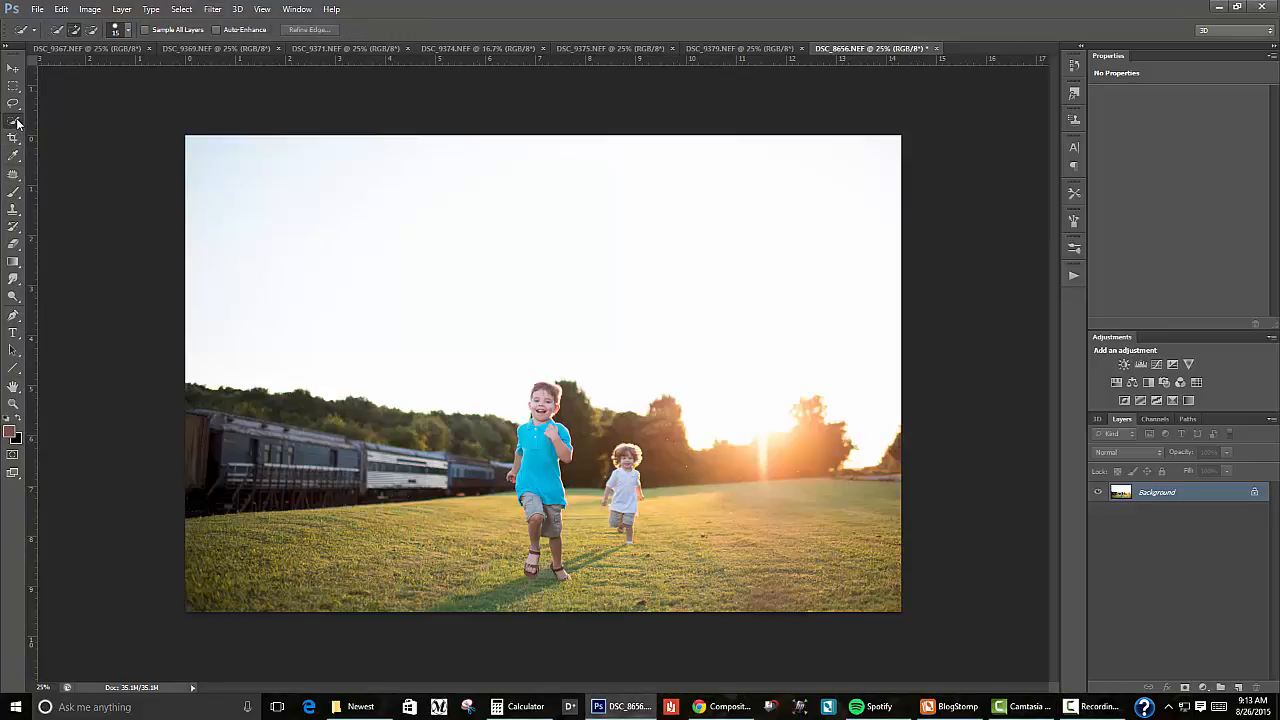
right_click(16, 121)
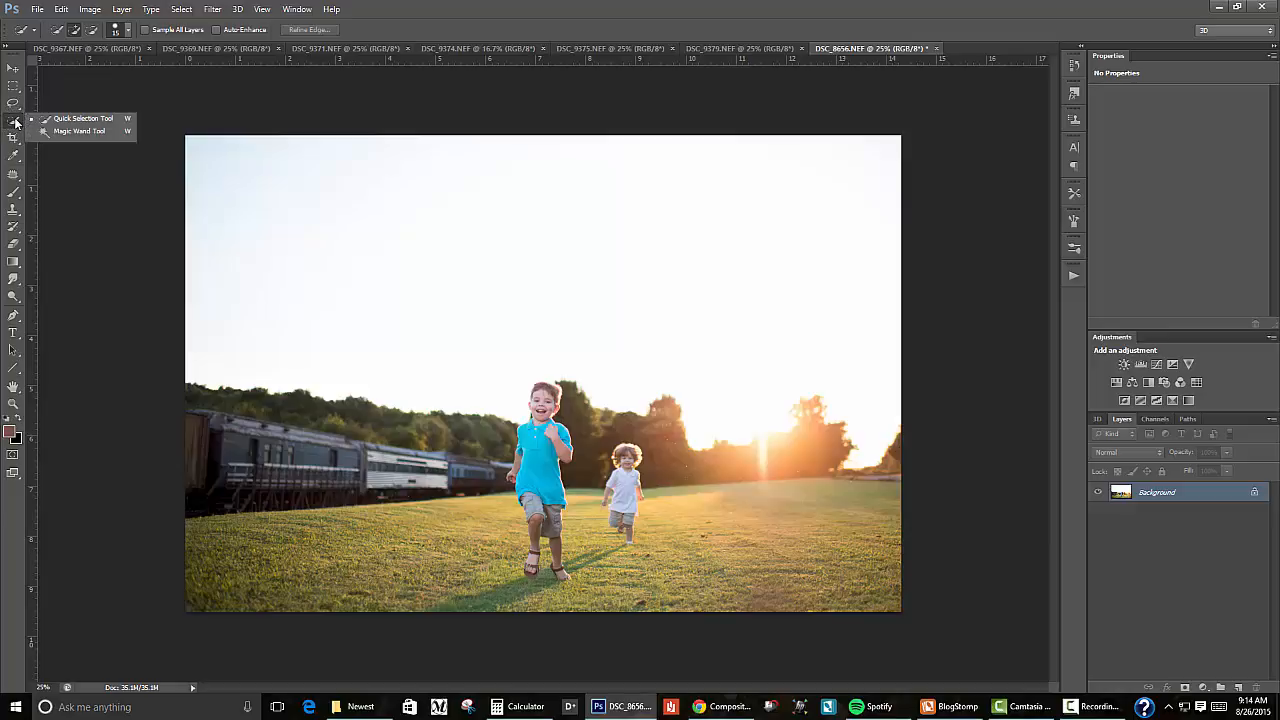
left_click(16, 122)
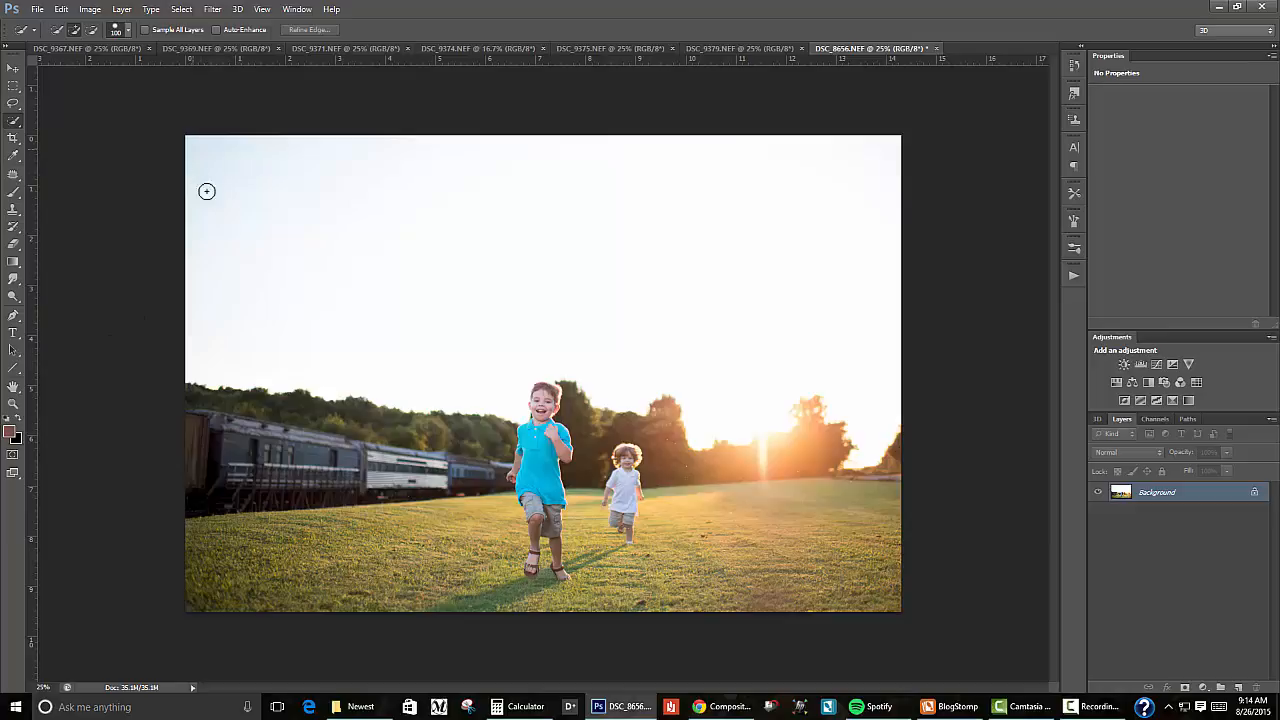
mouse_move(206, 191)
left_mouse_down()
mouse_move(306, 274)
mouse_move(412, 300)
mouse_move(548, 306)
mouse_move(615, 335)
mouse_move(665, 278)
mouse_move(829, 263)
left_mouse_up()
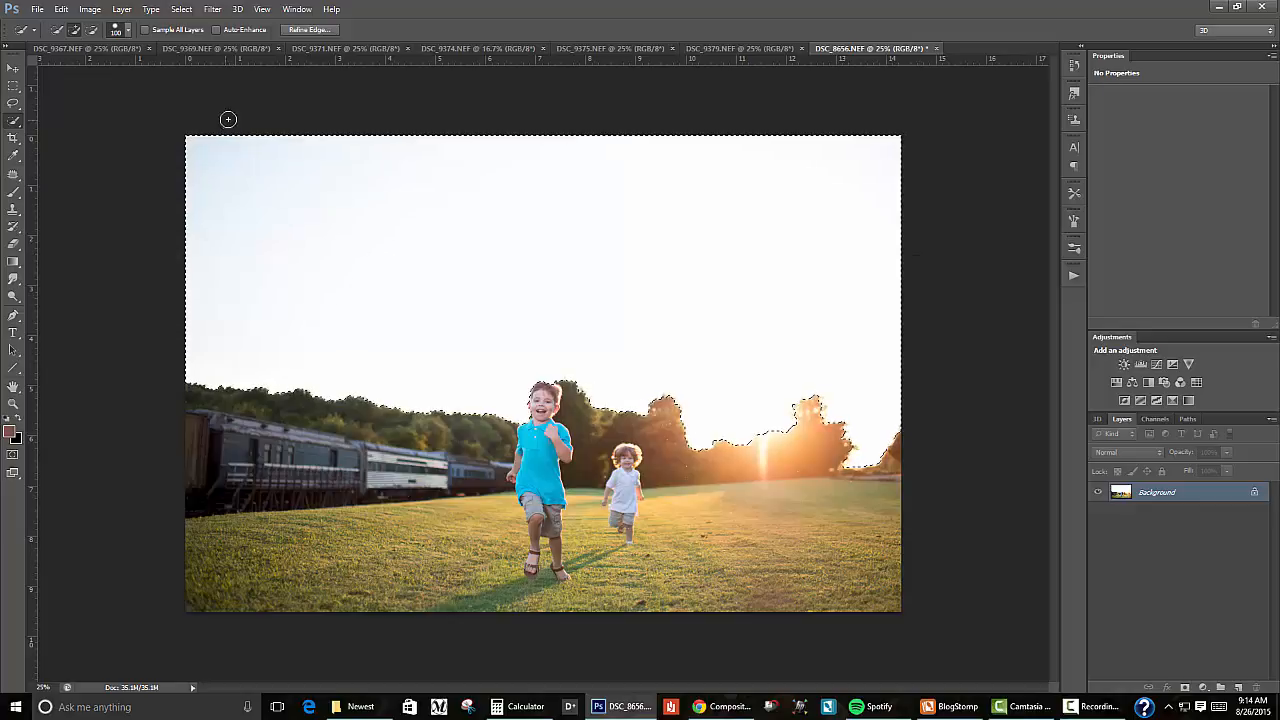
Step: Open Refine Edge and brush the Refine Radius tool along the trees, the boy's head and the sun flare, using size 200
left_click(314, 33)
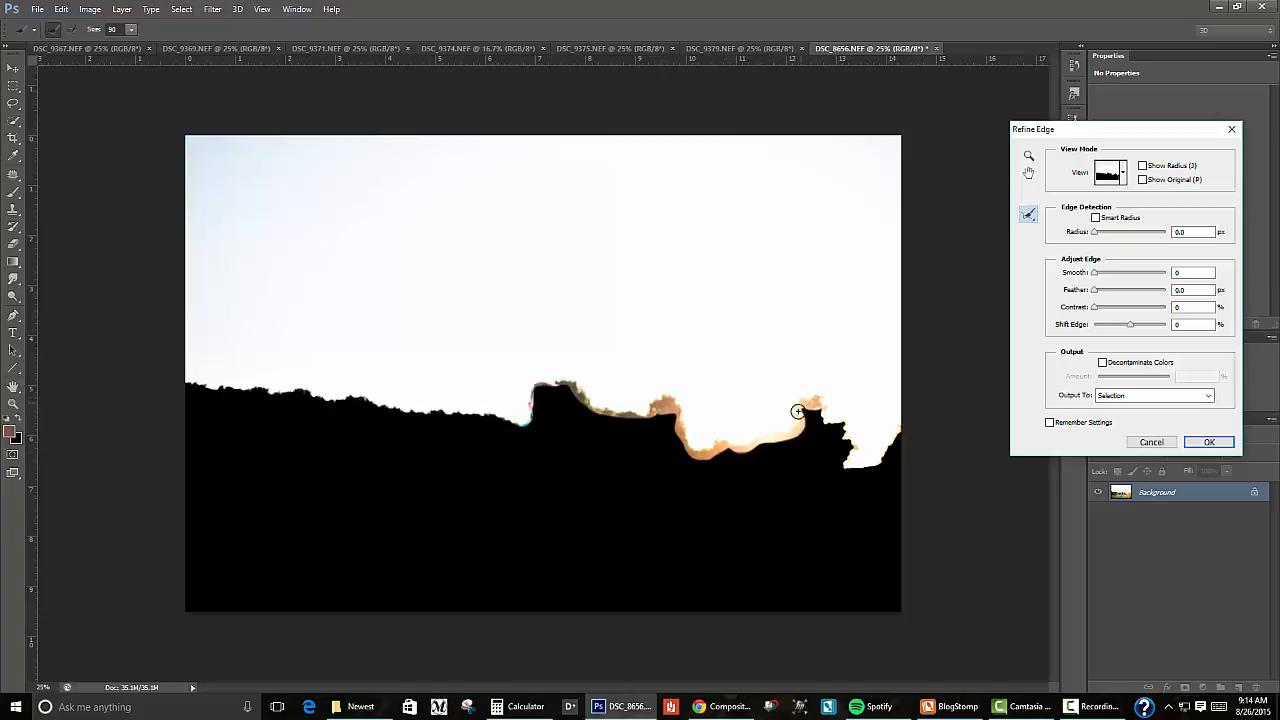
mouse_move(805, 424)
left_mouse_down()
mouse_move(835, 430)
mouse_move(845, 460)
left_mouse_up()
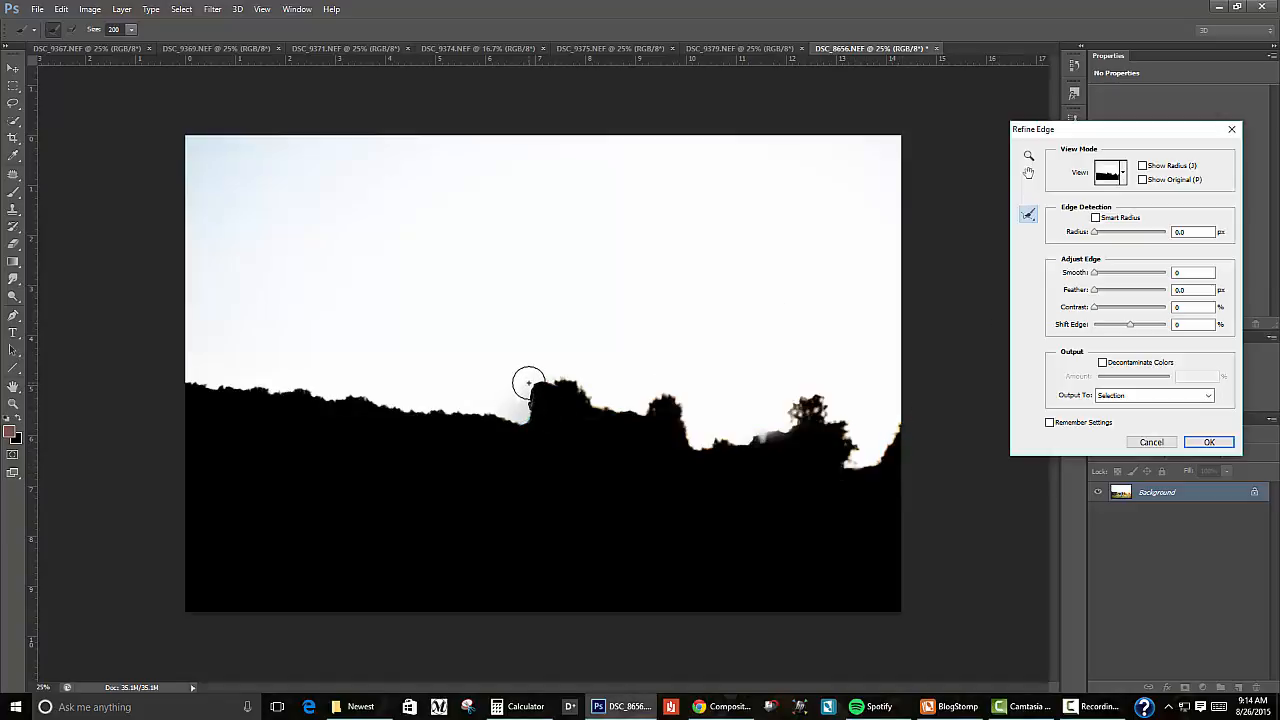
mouse_move(529, 383)
left_mouse_down()
mouse_move(517, 409)
mouse_move(494, 383)
mouse_move(500, 370)
left_mouse_up()
mouse_move(791, 441)
left_mouse_down()
mouse_move(750, 429)
mouse_move(782, 405)
mouse_move(777, 448)
mouse_move(725, 428)
mouse_move(753, 442)
mouse_move(816, 399)
mouse_move(772, 412)
mouse_move(762, 460)
left_mouse_up()
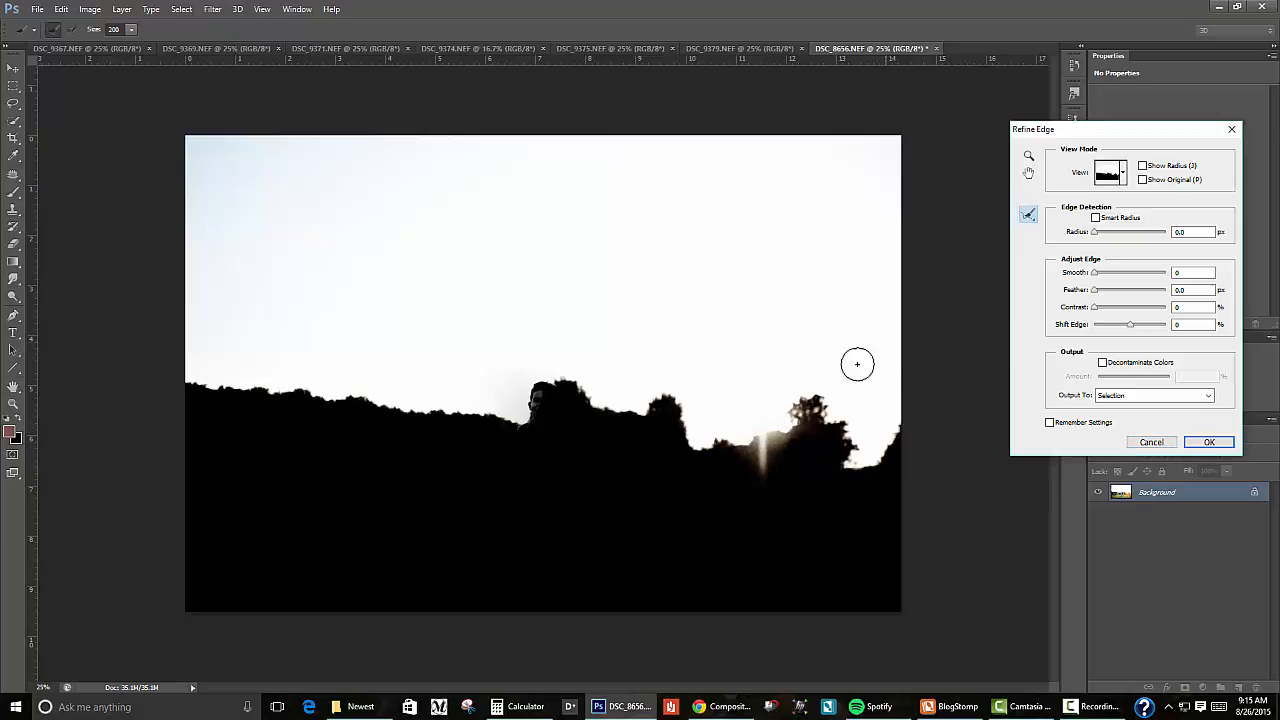
Step: Erase the excess refinements around the boy's head and the sun flare at size 90, and apply the refined selection
left_click(1032, 215)
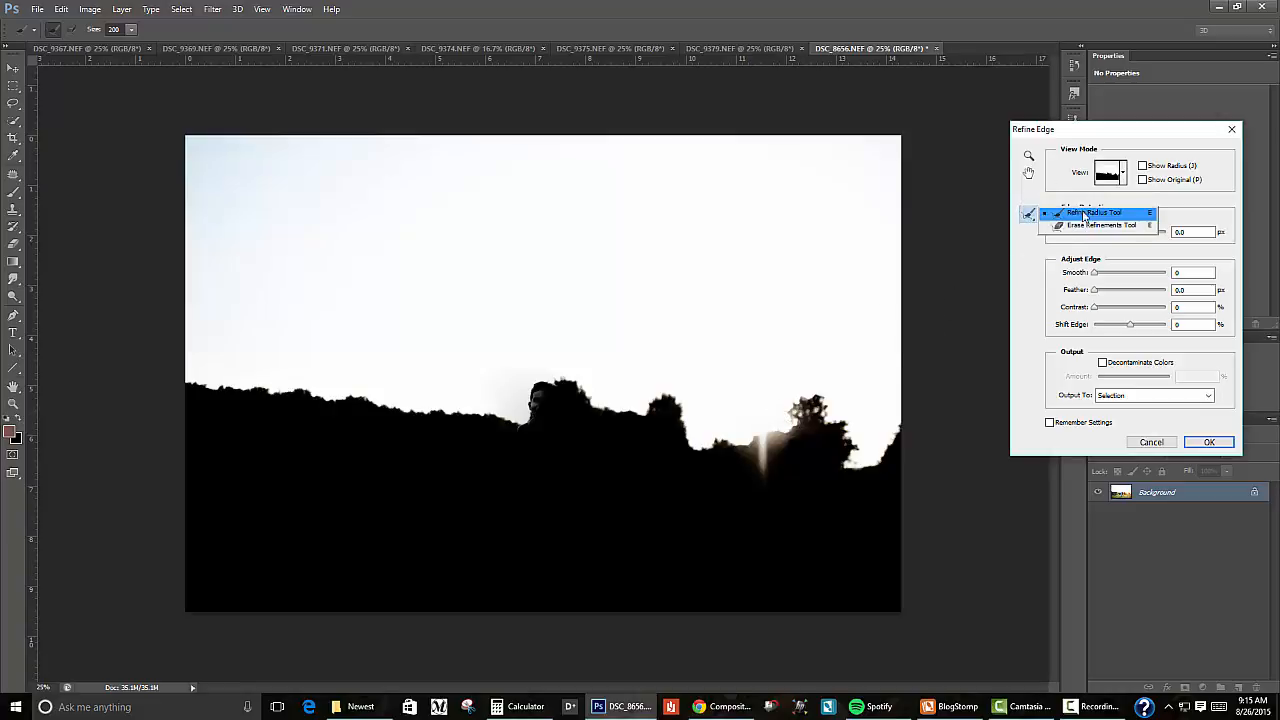
left_click(1083, 227)
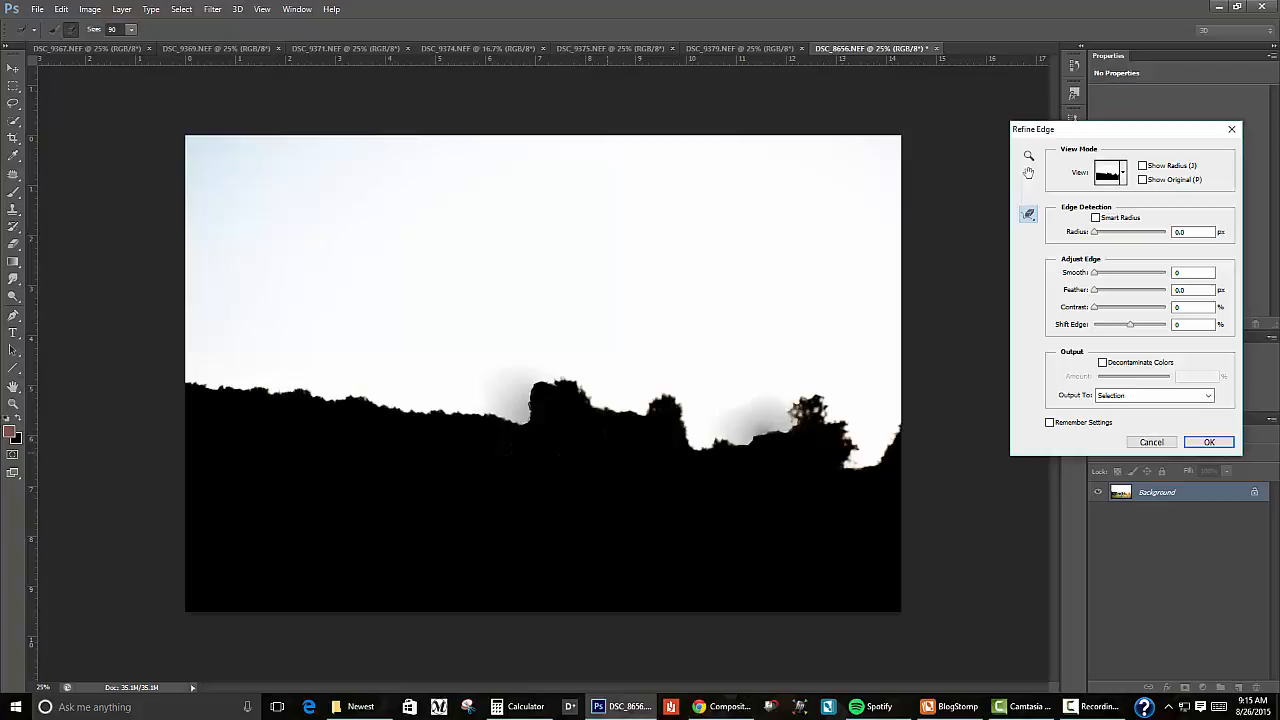
left_click(1209, 442)
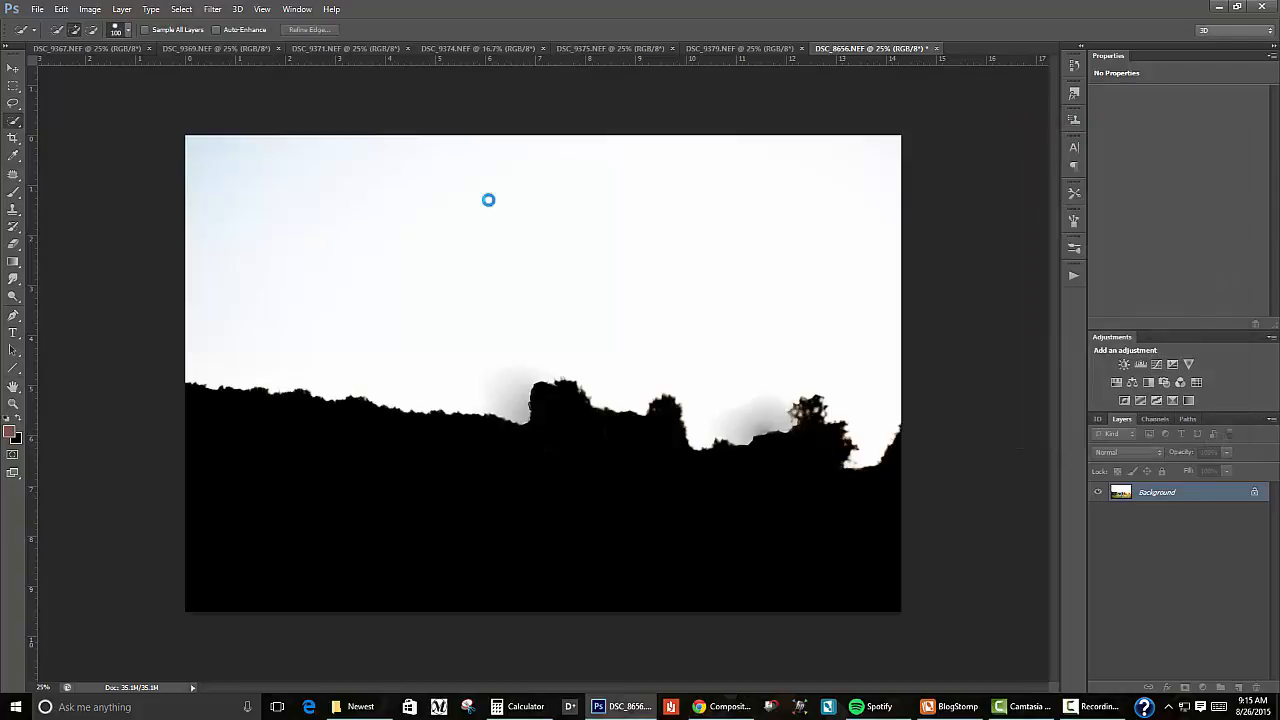
Step: Show the selection as a Quick Mask and set up a harder Brush with 100% opacity
left_click(13, 455)
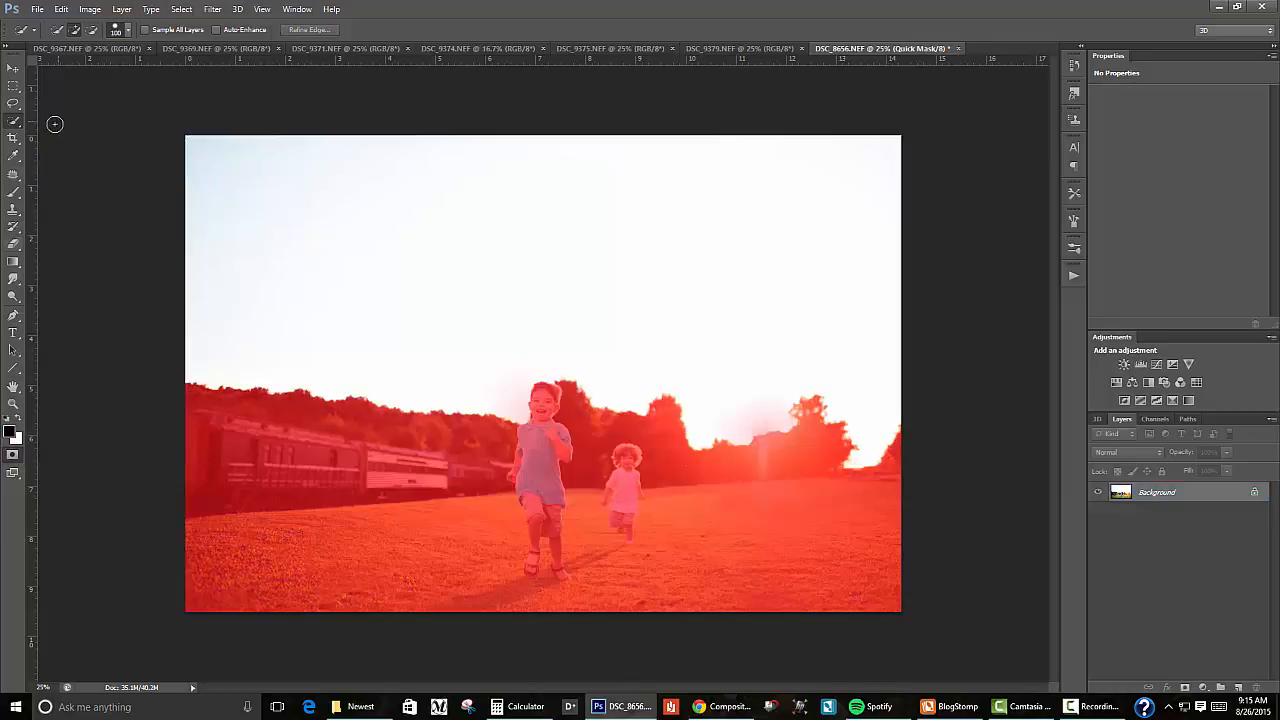
left_click(13, 190)
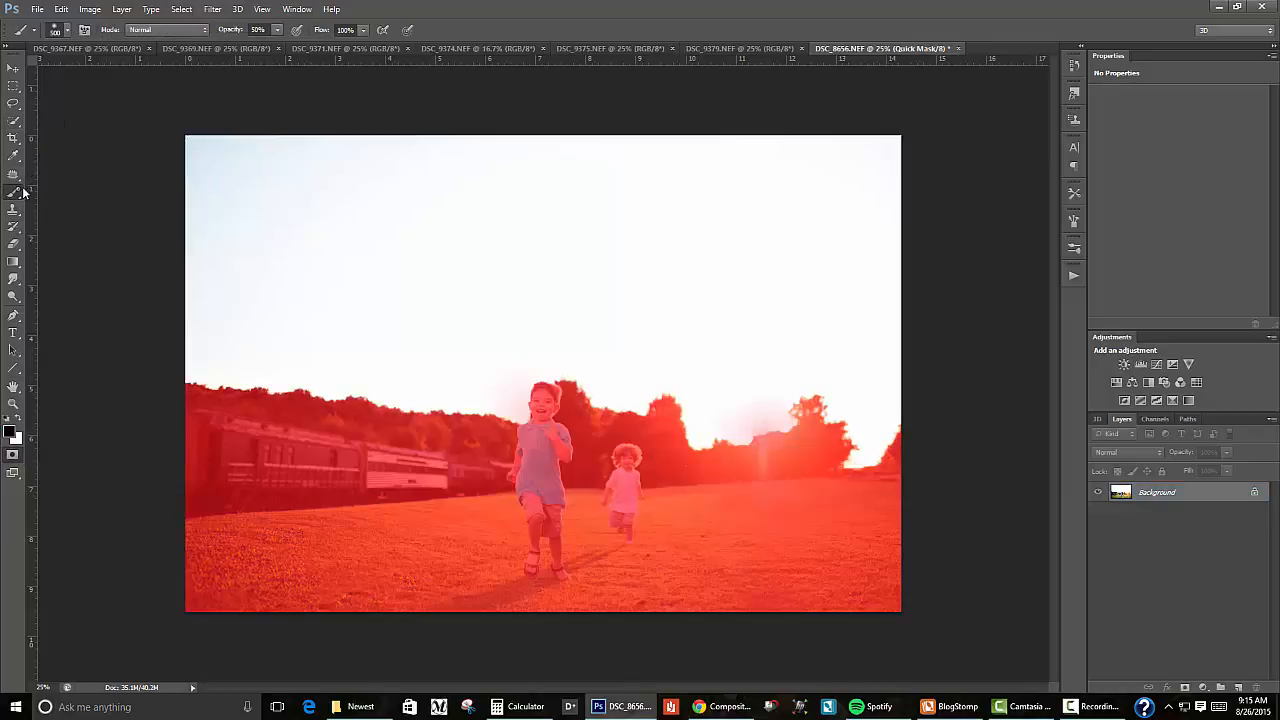
right_click(571, 237)
left_click(703, 301)
key("Return")
left_click_drag(234, 34, 310, 44)
Step: Paint white on the mask over the haze in the sky beside the boy's head, using a 150-pixel brush
key("ctrl+plus")
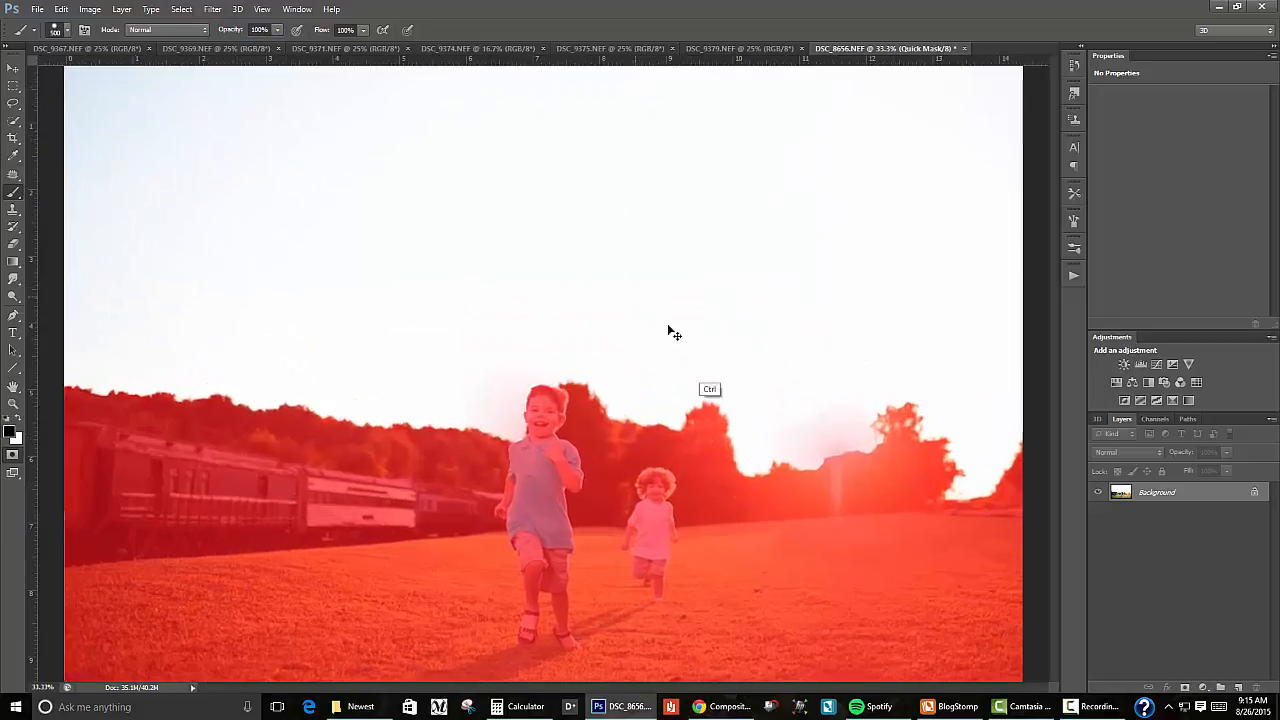
key("ctrl+plus")
key("ctrl+plus")
key("bracketleft")
key("bracketleft")
key("bracketleft")
key("bracketleft")
key("bracketleft")
key("bracketleft")
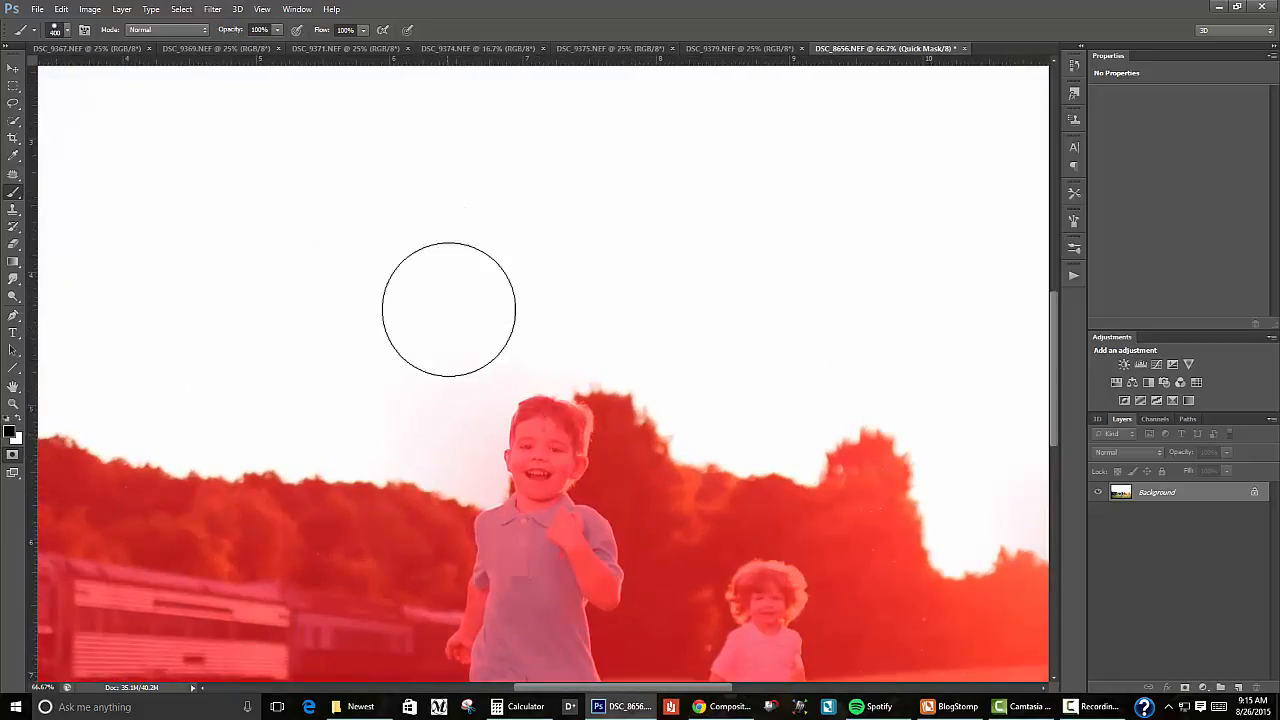
mouse_move(460, 320)
left_mouse_down()
mouse_move(419, 391)
mouse_move(476, 349)
left_mouse_up()
key("ctrl+z")
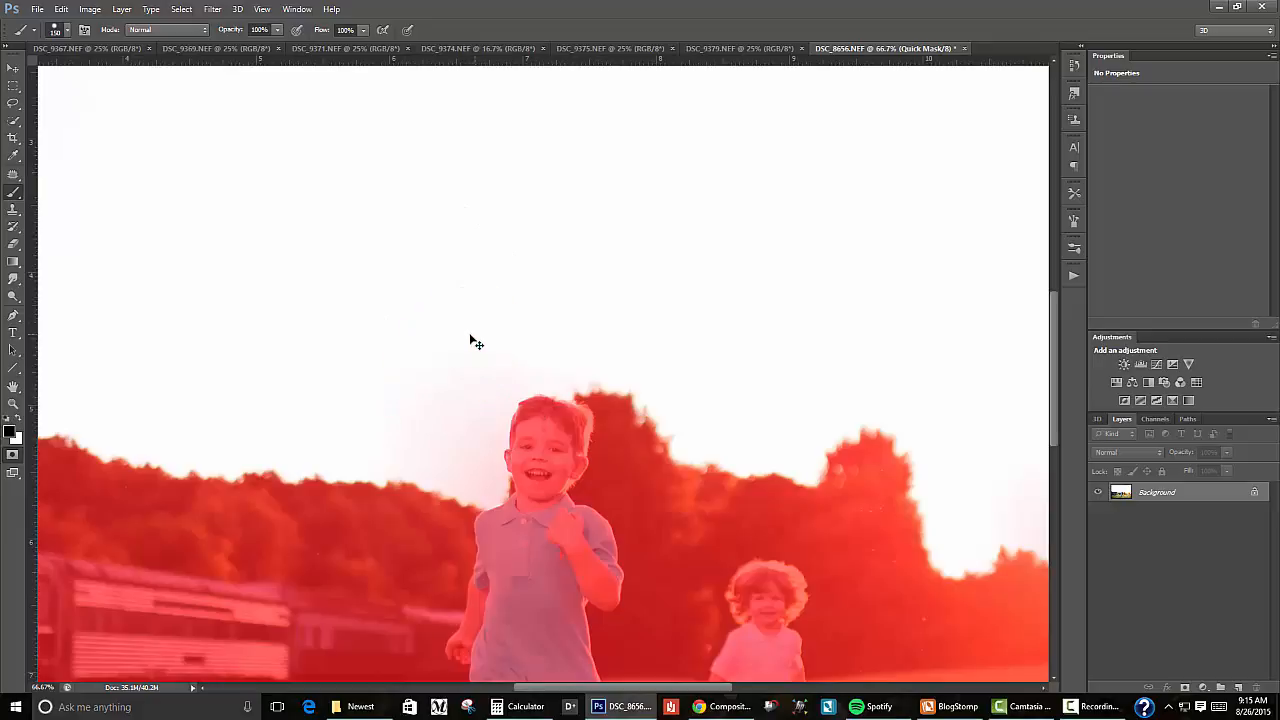
left_click(20, 424)
mouse_move(438, 447)
left_mouse_down()
mouse_move(433, 386)
mouse_move(487, 377)
left_mouse_up()
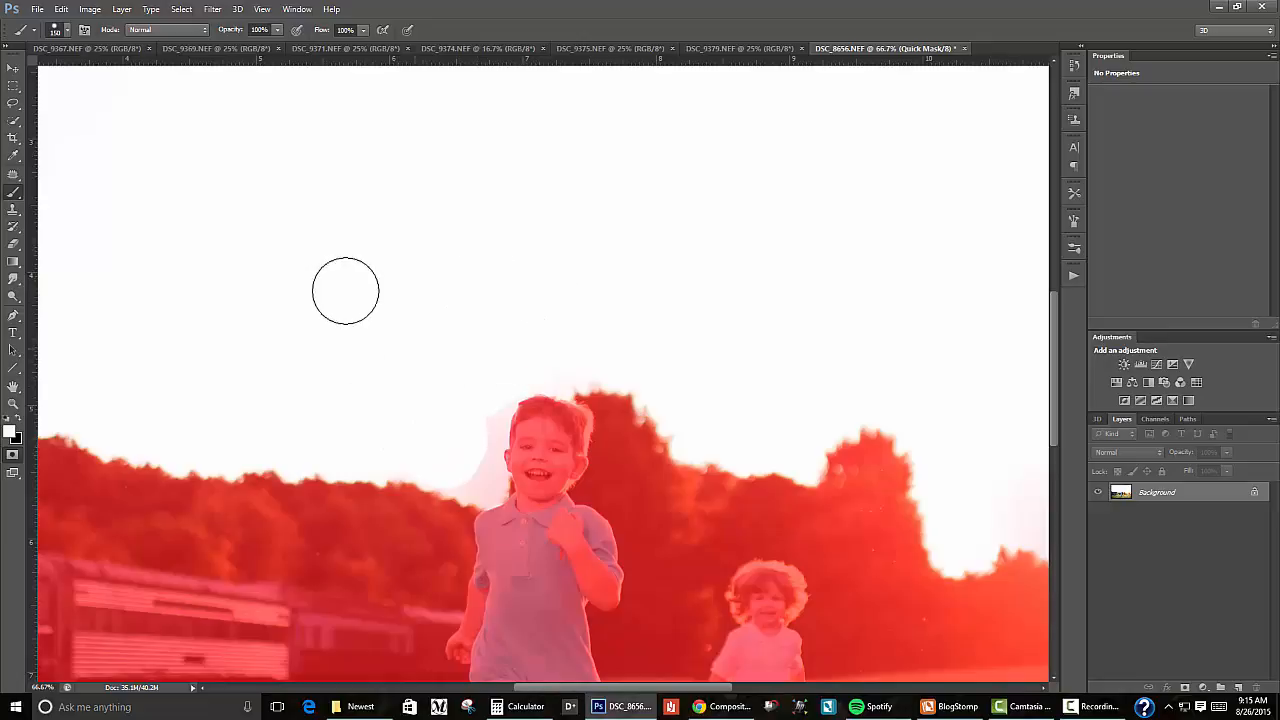
Step: Clear the mask haze close along the outer edge of the boy's hair and face with a 40-pixel white brush
key("bracketleft")
key("bracketleft")
key("bracketleft")
key("ctrl+plus")
key("ctrl+plus")
key("ctrl+plus")
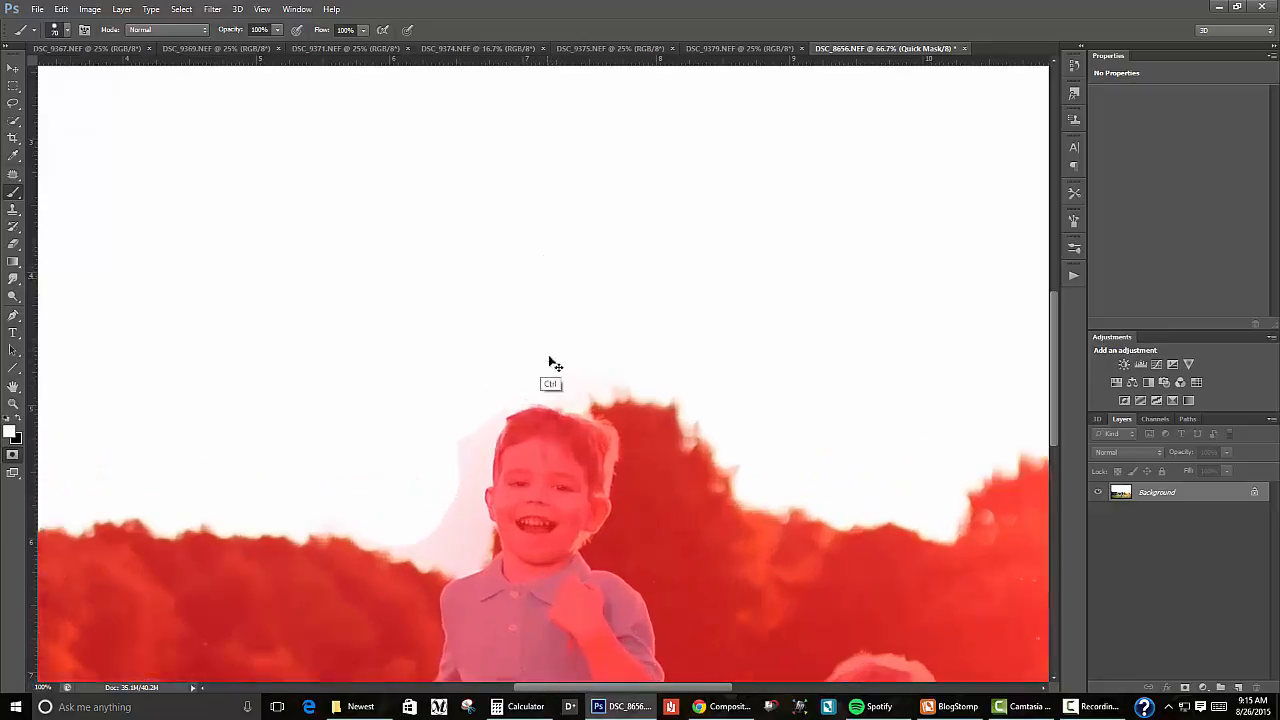
key("bracketleft")
key("bracketleft")
key("bracketleft")
key("bracketleft")
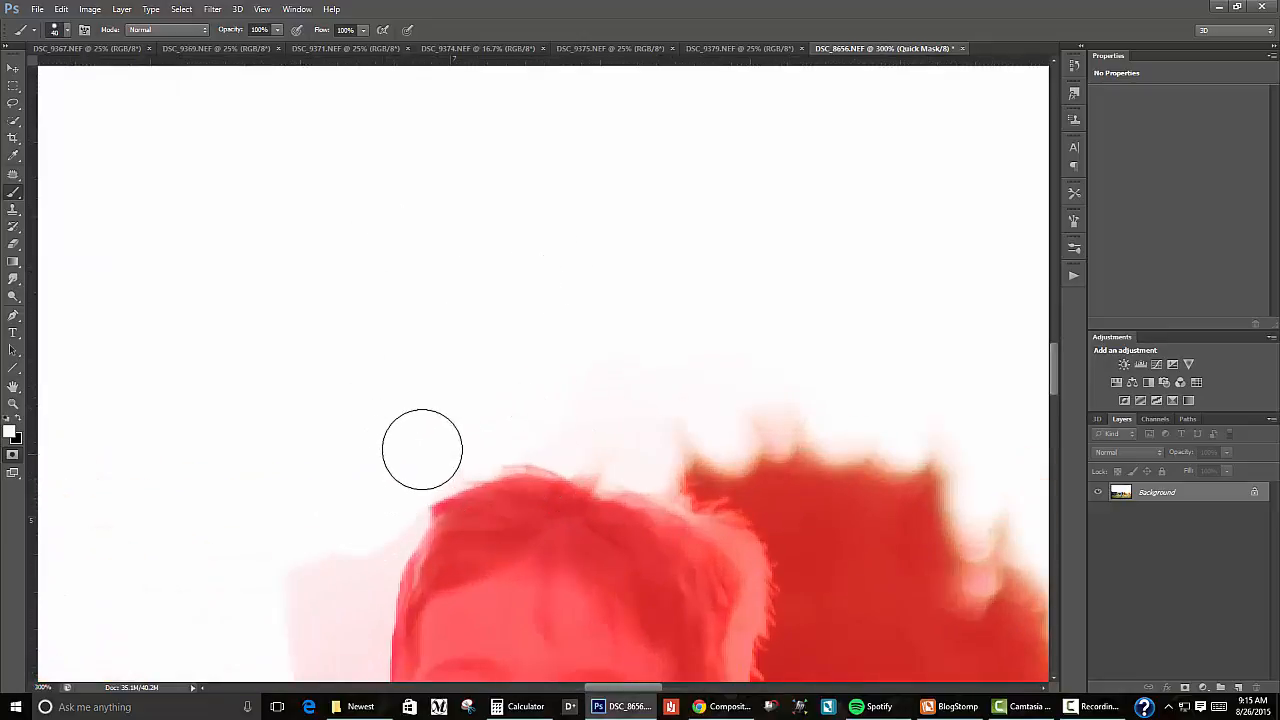
mouse_move(420, 449)
left_mouse_down()
mouse_move(831, 226)
mouse_move(781, 152)
left_mouse_up()
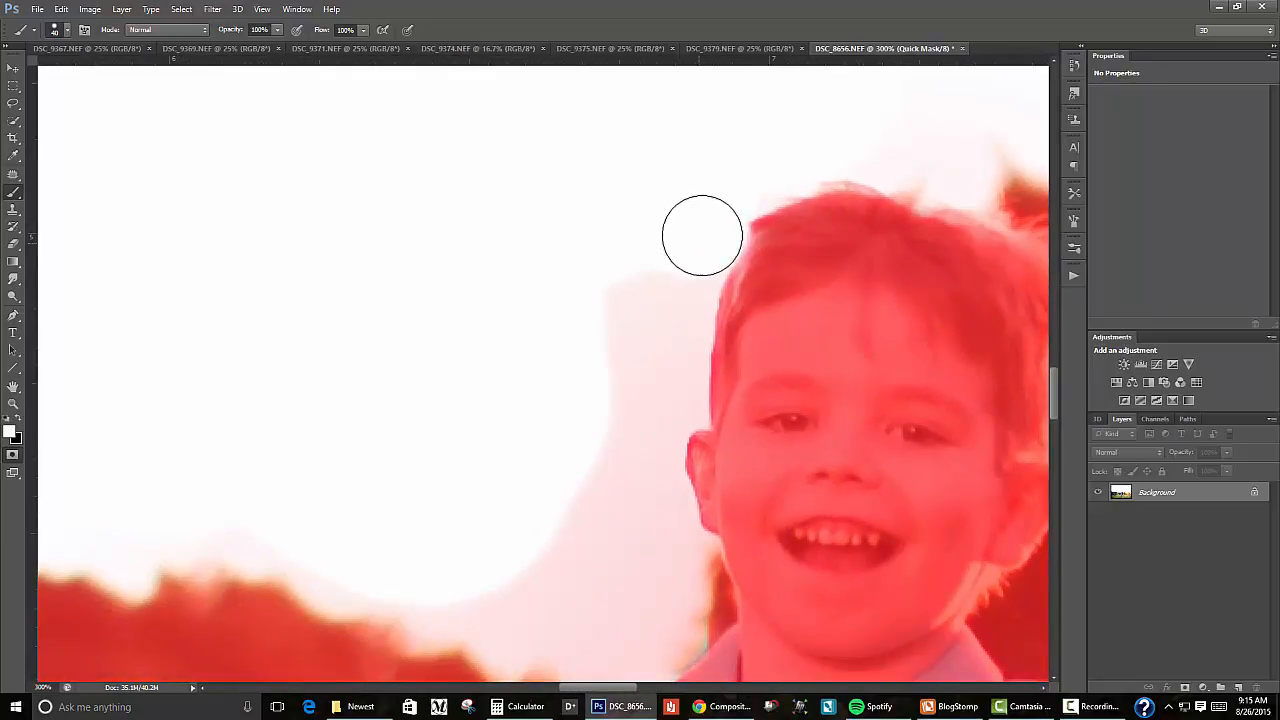
mouse_move(703, 234)
left_mouse_down()
mouse_move(667, 343)
mouse_move(650, 245)
mouse_move(608, 278)
mouse_move(642, 372)
mouse_move(608, 478)
mouse_move(633, 447)
mouse_move(662, 555)
mouse_move(550, 577)
mouse_move(430, 575)
mouse_move(348, 553)
mouse_move(337, 572)
mouse_move(303, 527)
mouse_move(267, 510)
mouse_move(177, 512)
mouse_move(270, 494)
mouse_move(339, 538)
mouse_move(348, 568)
mouse_move(397, 569)
mouse_move(445, 590)
mouse_move(430, 604)
mouse_move(505, 628)
left_mouse_up()
Step: Remove the remaining mask haze around the boy's ear and above his shoulder with a white brush of 20 pixels or smaller
mouse_move(568, 530)
left_mouse_down()
mouse_move(466, 243)
mouse_move(463, 262)
left_mouse_up()
key("bracketleft")
key("bracketleft")
key("bracketleft")
key("bracketleft")
mouse_move(399, 371)
left_mouse_down()
mouse_move(400, 405)
mouse_move(451, 383)
mouse_move(471, 386)
mouse_move(476, 412)
mouse_move(490, 384)
mouse_move(467, 324)
mouse_move(573, 304)
mouse_move(595, 284)
mouse_move(587, 371)
mouse_move(552, 403)
mouse_move(500, 419)
mouse_move(542, 362)
mouse_move(530, 318)
left_mouse_up()
scroll(529, 252, "up", 3)
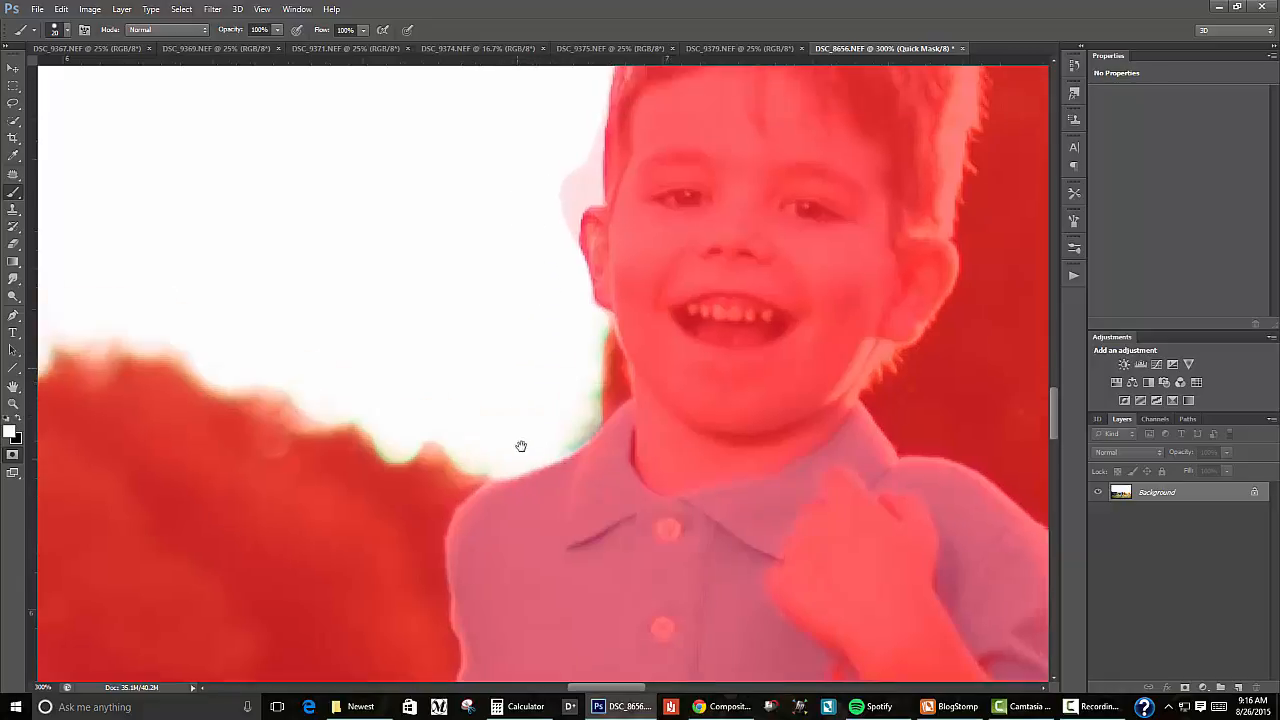
mouse_move(576, 249)
left_mouse_down()
mouse_move(580, 297)
mouse_move(549, 343)
mouse_move(558, 327)
left_mouse_up()
key("bracketleft")
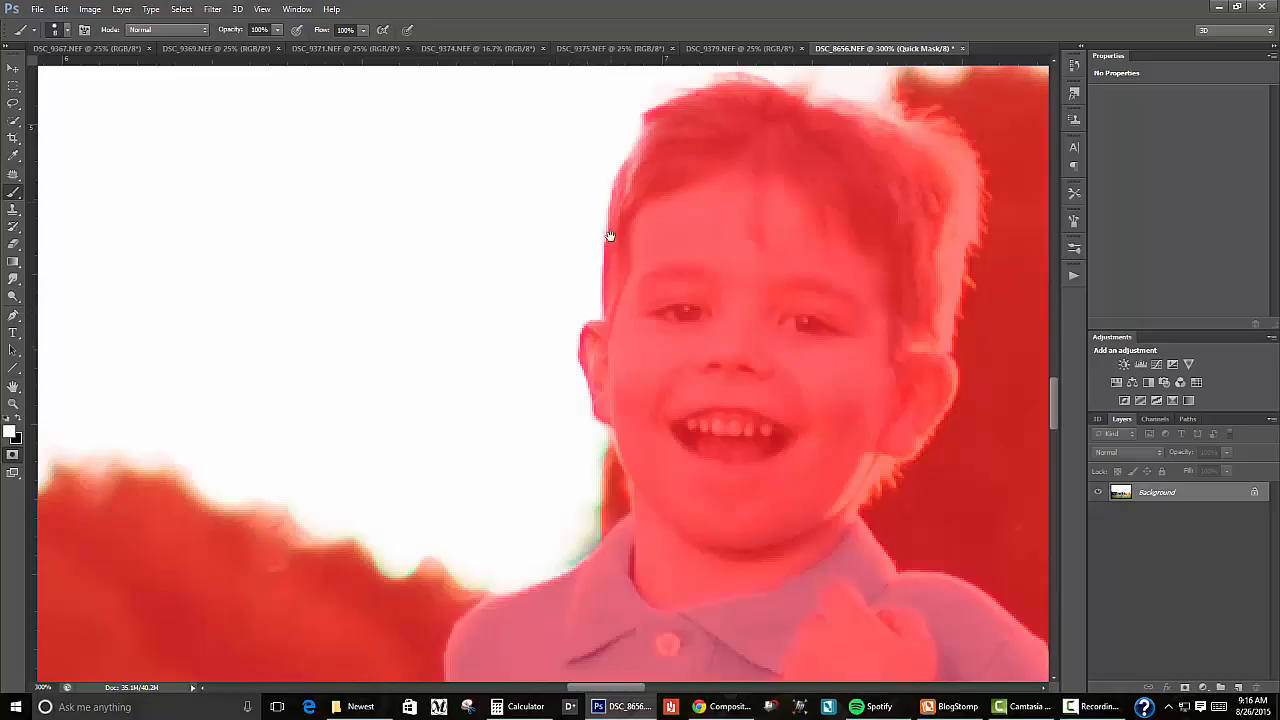
Step: Paint black over the boy's hair and forehead with a 45-pixel brush to fill the gaps in the mask
left_click_drag(610, 236, 505, 441)
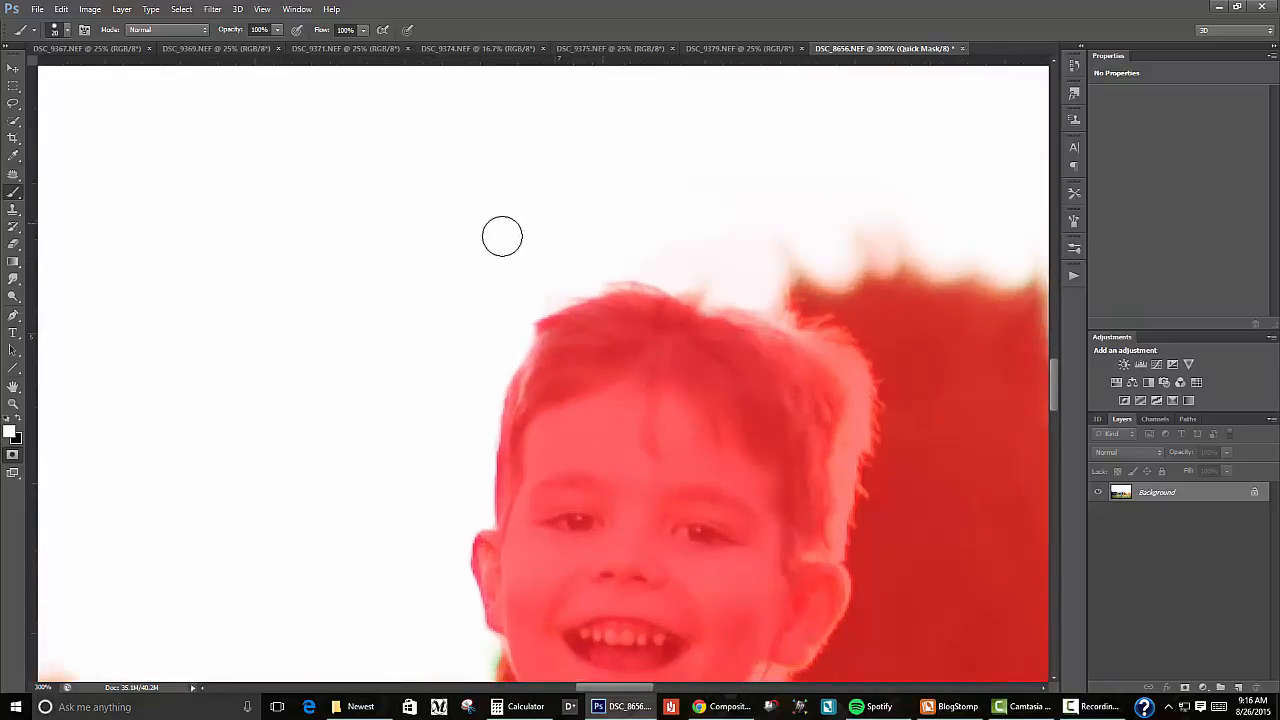
left_click_drag(714, 200, 330, 132)
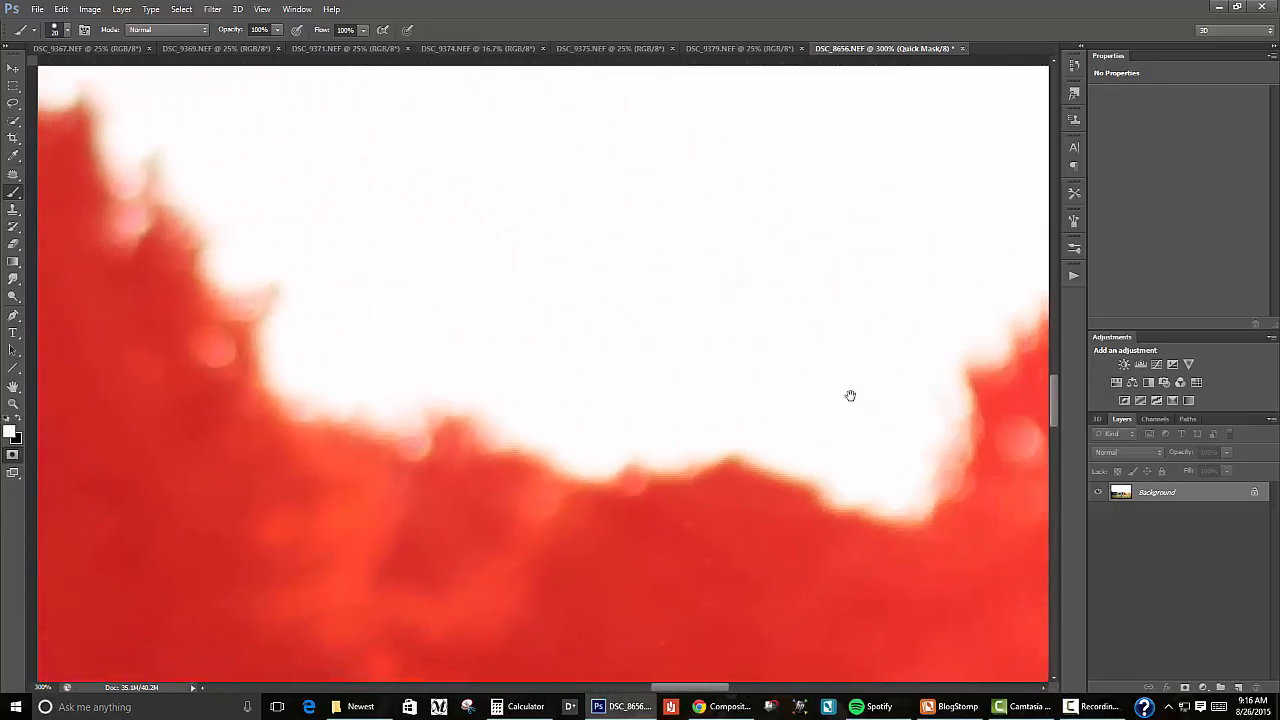
left_click_drag(849, 394, 1043, 386)
mouse_move(671, 326)
left_mouse_down()
mouse_move(685, 290)
mouse_move(691, 309)
left_mouse_up()
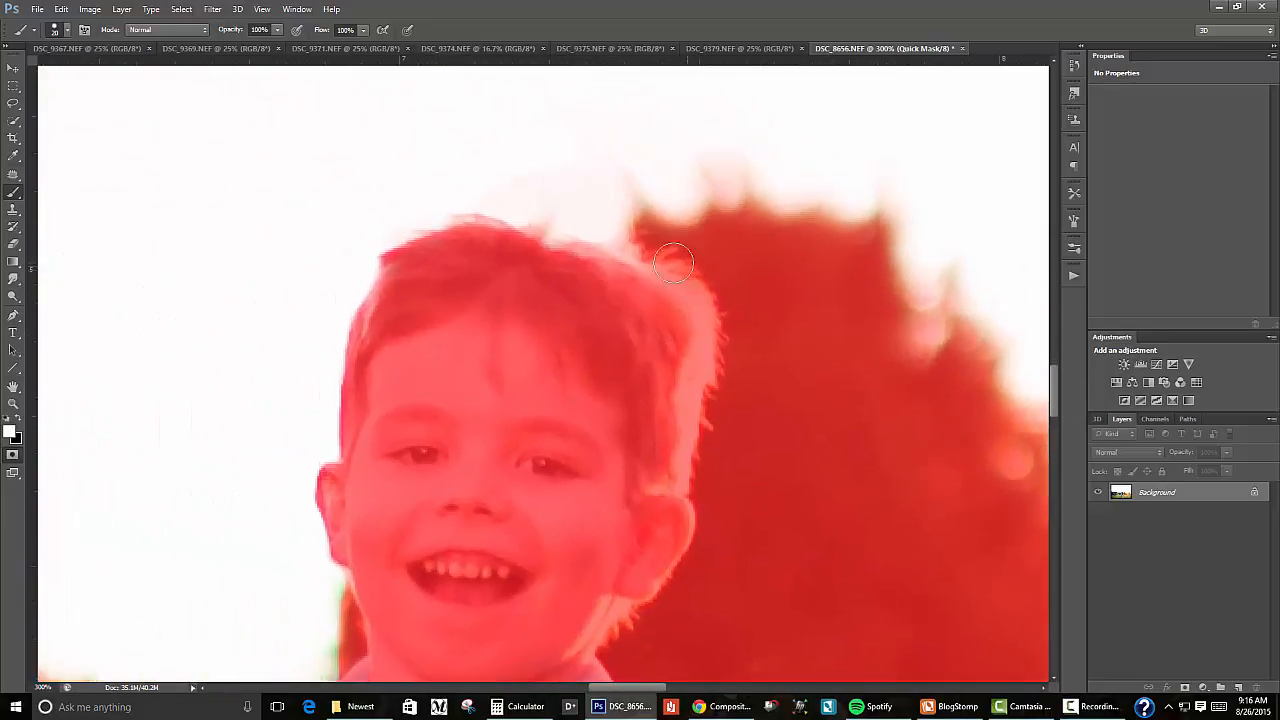
key("x")
key("bracketright")
key("bracketright")
key("bracketright")
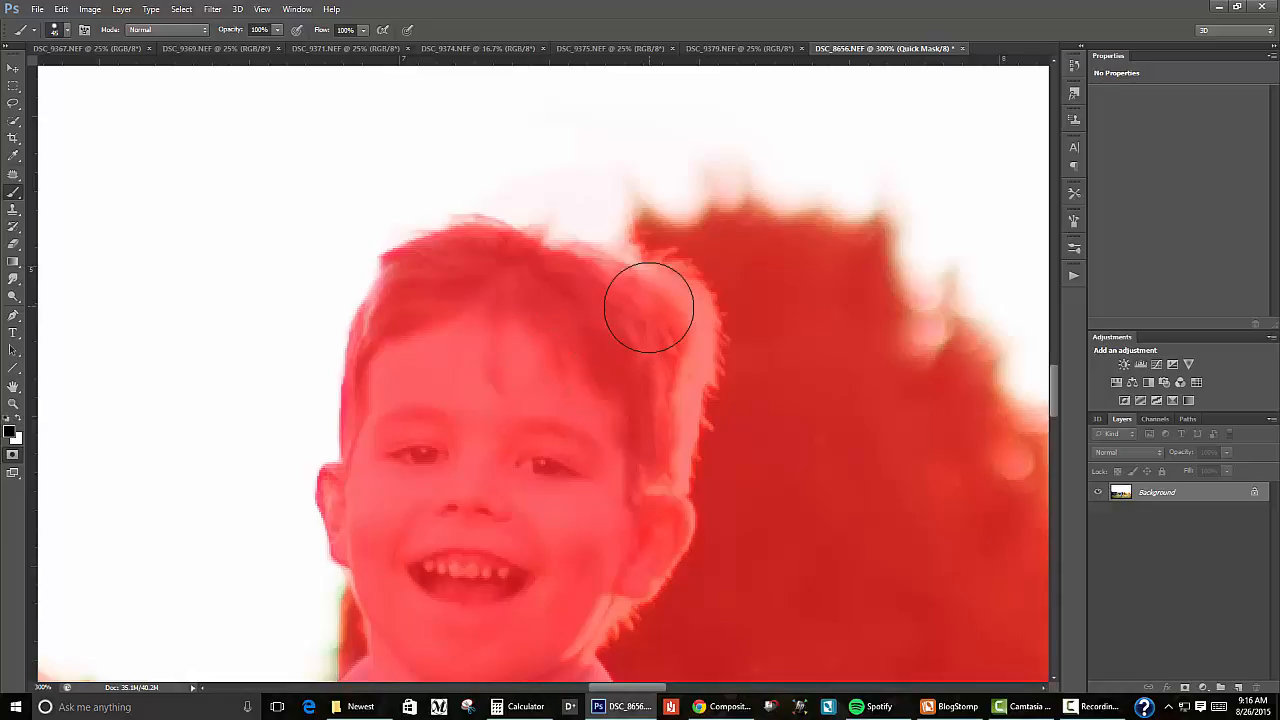
mouse_move(539, 287)
left_mouse_down()
mouse_move(474, 268)
mouse_move(405, 332)
mouse_move(479, 367)
mouse_move(398, 362)
mouse_move(407, 316)
left_mouse_up()
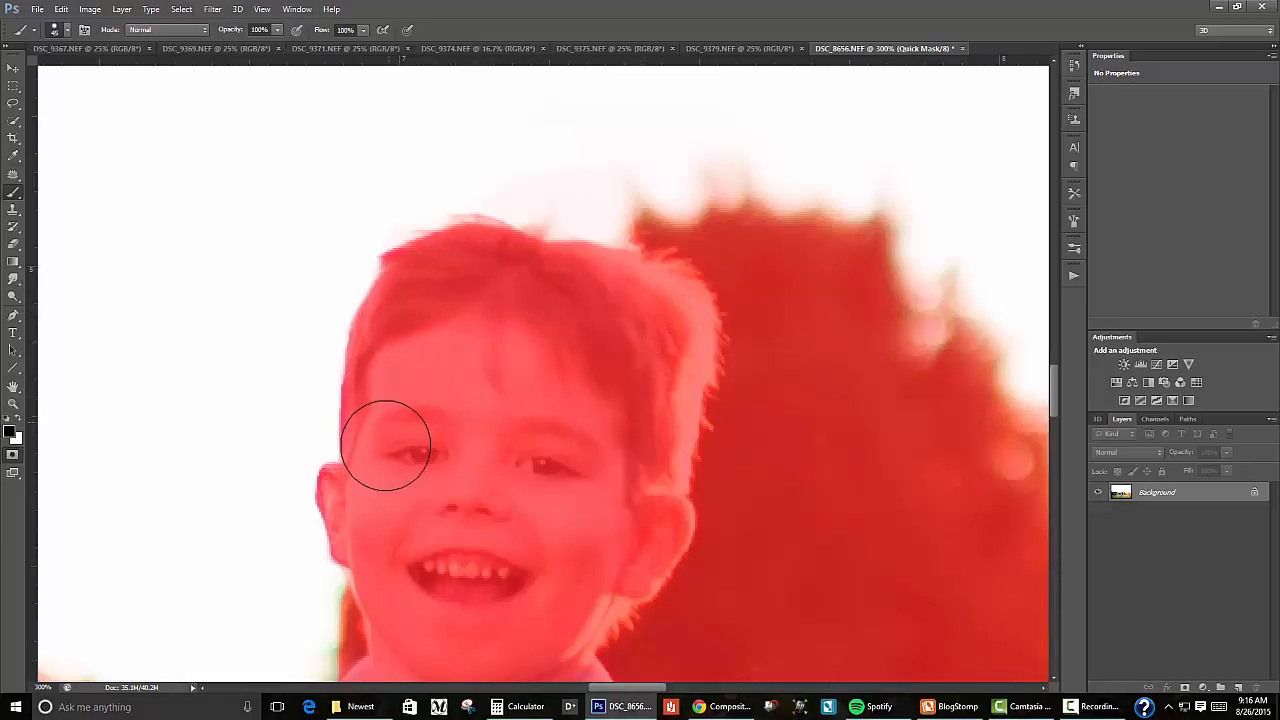
Step: Fill in the mask over the boy's ear and shoulder with a black brush of 20 to 25 pixels
key("bracketleft")
key("bracketleft")
key("bracketleft")
key("bracketleft")
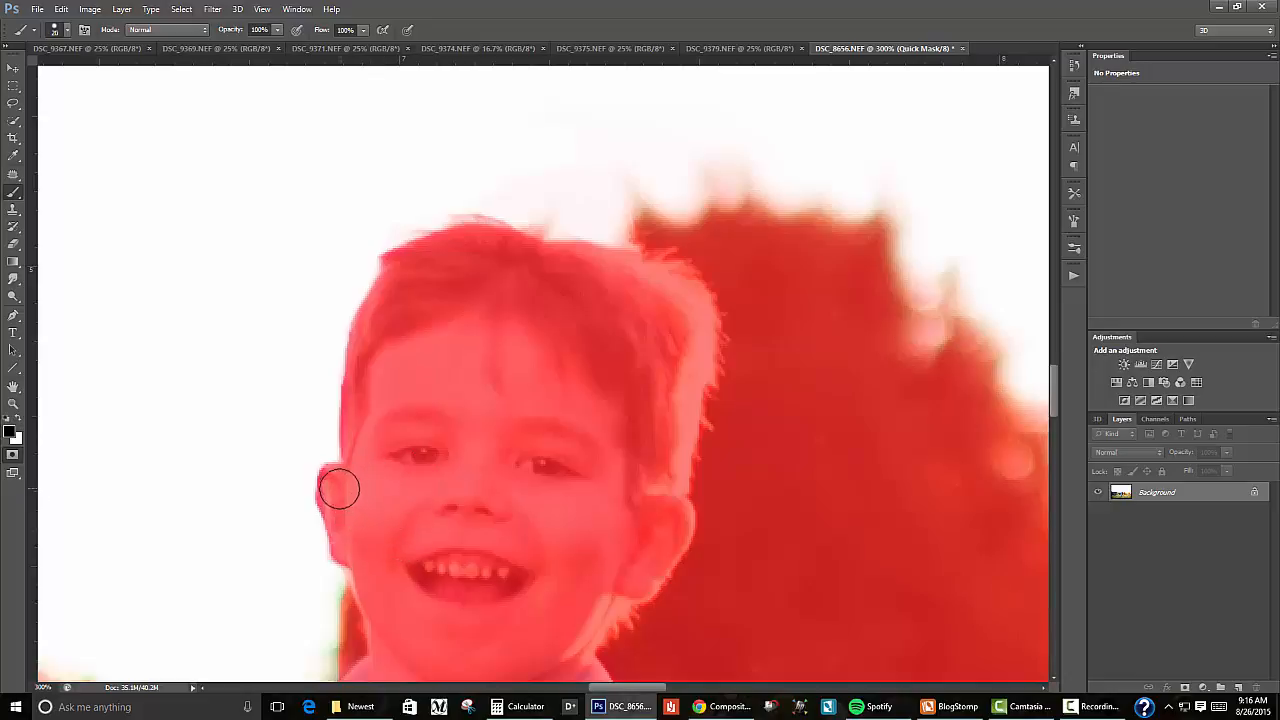
left_click_drag(336, 480, 333, 503)
left_click_drag(426, 541, 476, 314)
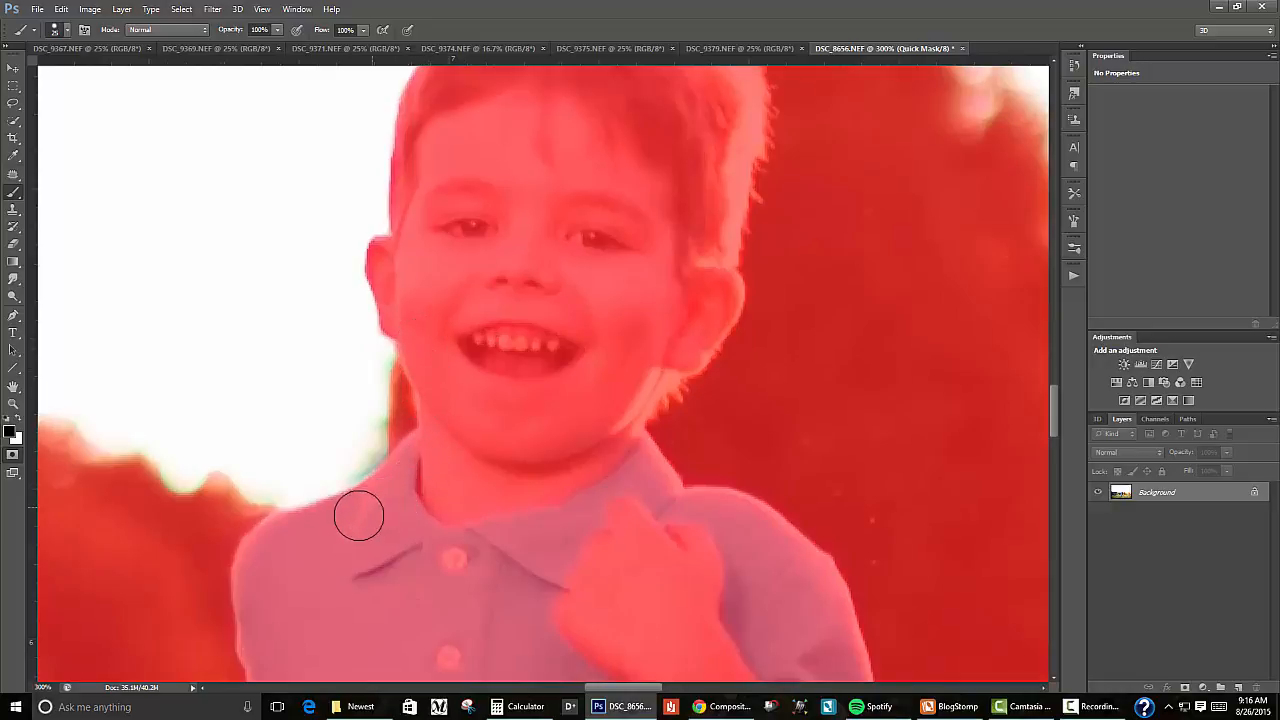
Step: Paint white over the mask haze in the sky above the sun flare between the trees, using a 100-pixel brush
left_click_drag(604, 416, 150, 388)
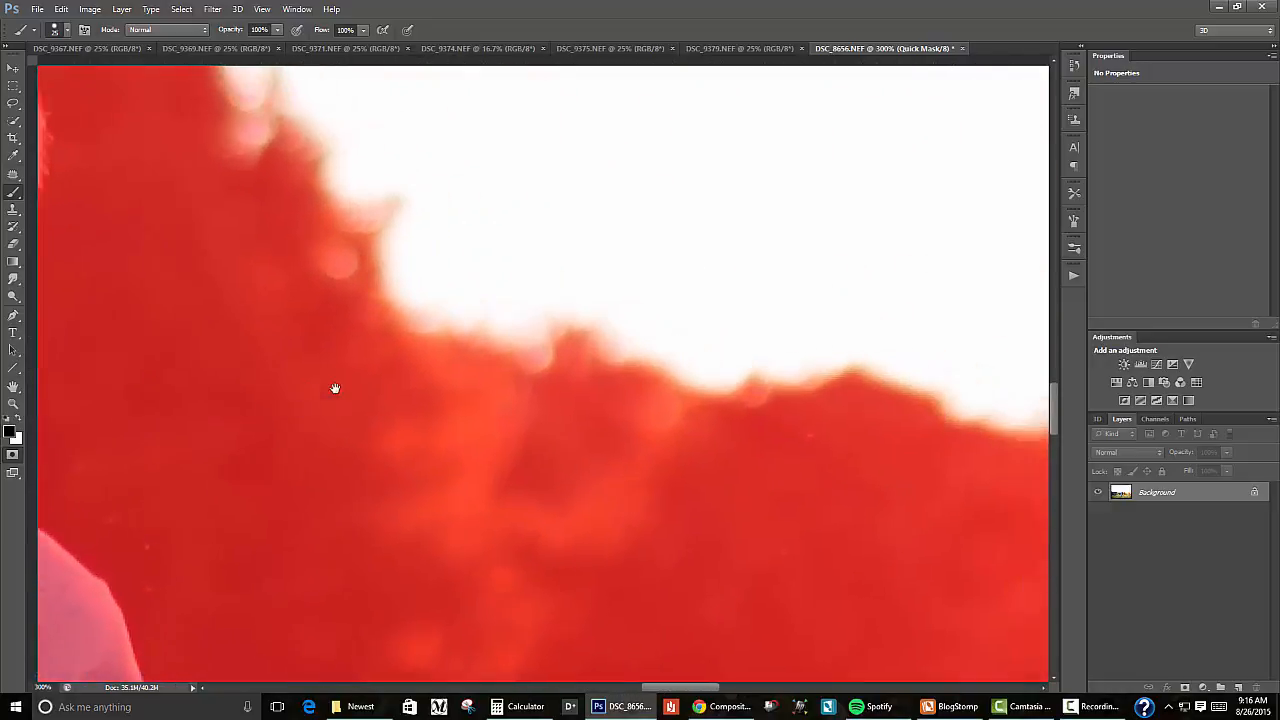
left_click_drag(600, 355, 50, 220)
key("ctrl+minus")
left_click_drag(590, 346, 151, 249)
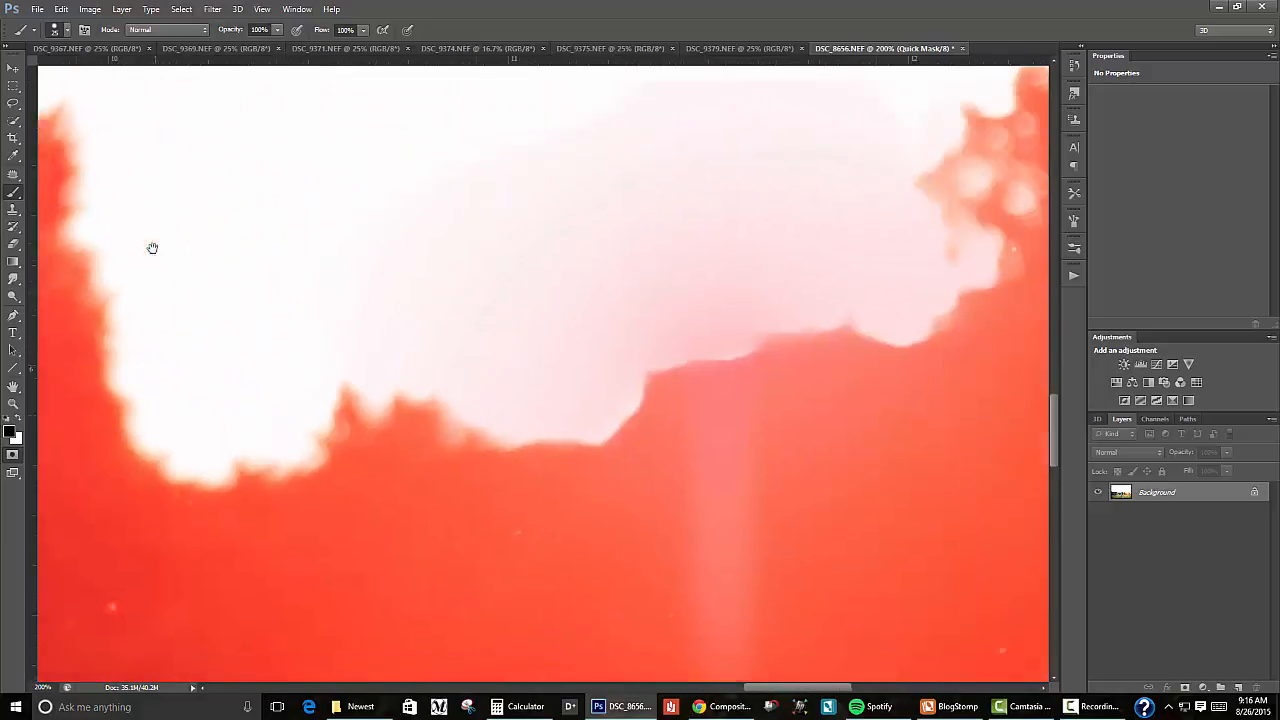
mouse_move(757, 277)
left_mouse_down()
mouse_move(813, 501)
mouse_move(808, 417)
left_mouse_up()
key("ctrl+minus")
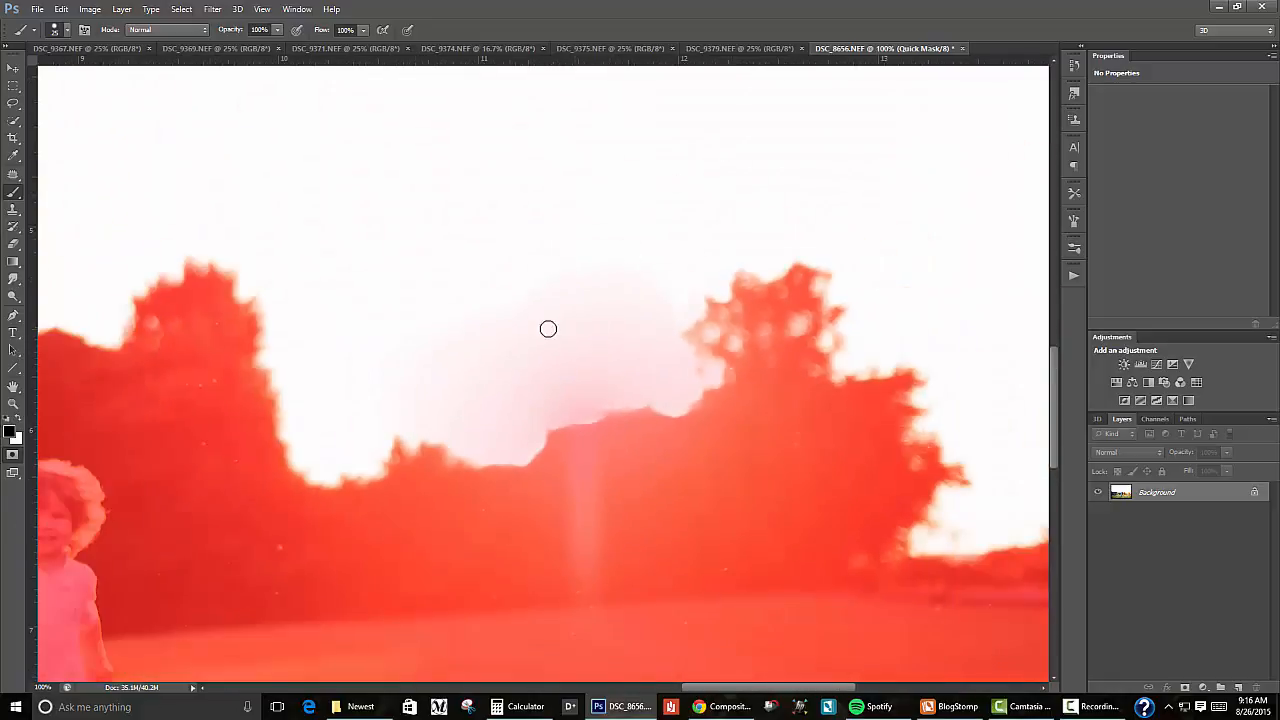
right_click(557, 318)
key("Return")
key("bracketright")
key("bracketright")
key("bracketright")
key("bracketright")
key("bracketright")
key("bracketright")
key("x")
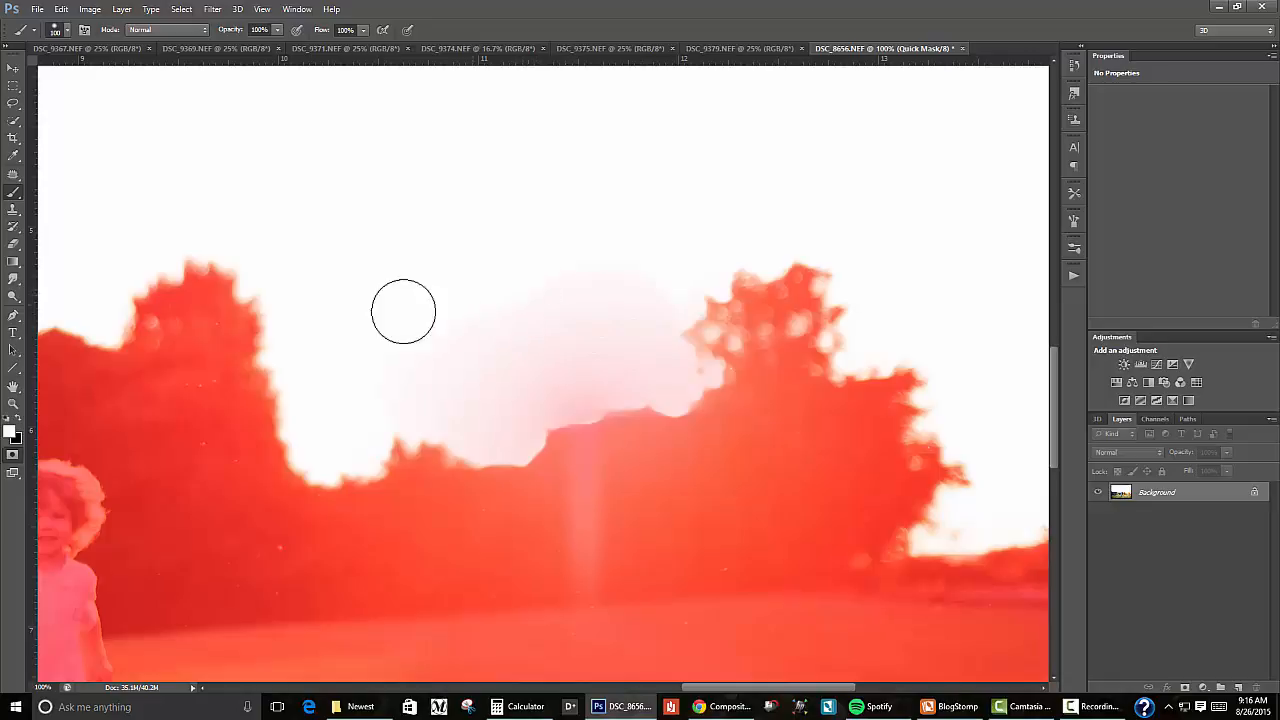
left_click_drag(534, 290, 615, 330)
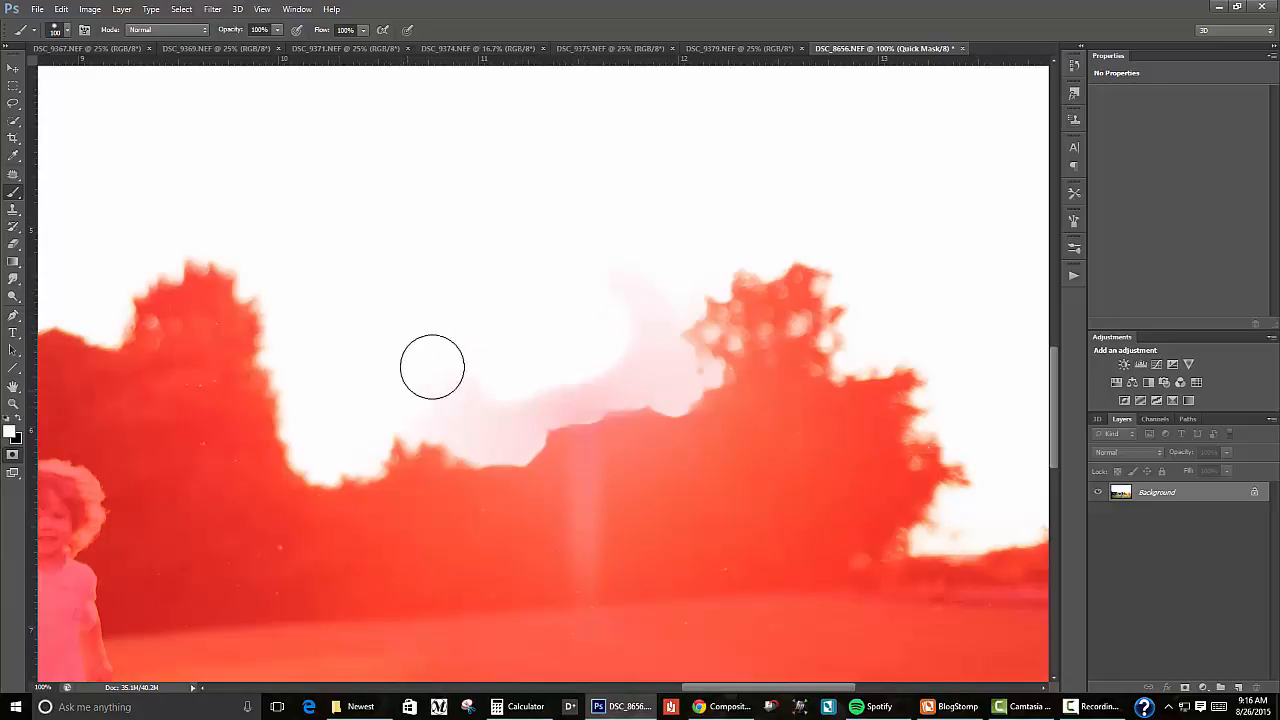
mouse_move(431, 366)
left_mouse_down()
mouse_move(509, 391)
mouse_move(511, 426)
mouse_move(480, 426)
mouse_move(538, 376)
mouse_move(549, 391)
mouse_move(580, 386)
mouse_move(611, 346)
mouse_move(663, 377)
mouse_move(646, 251)
left_mouse_up()
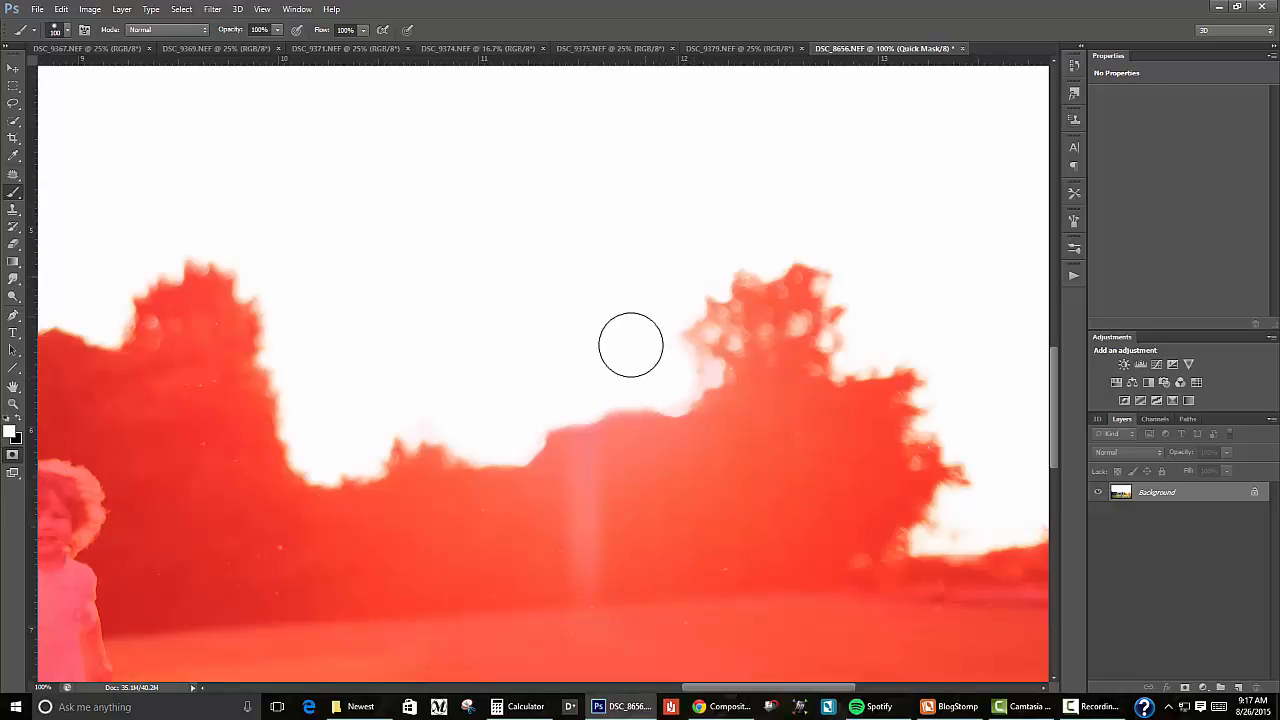
Step: Switch the mask brush to black and set its size to 250 pixels
key("bracketleft")
key("bracketleft")
key("bracketleft")
key("bracketleft")
key("bracketleft")
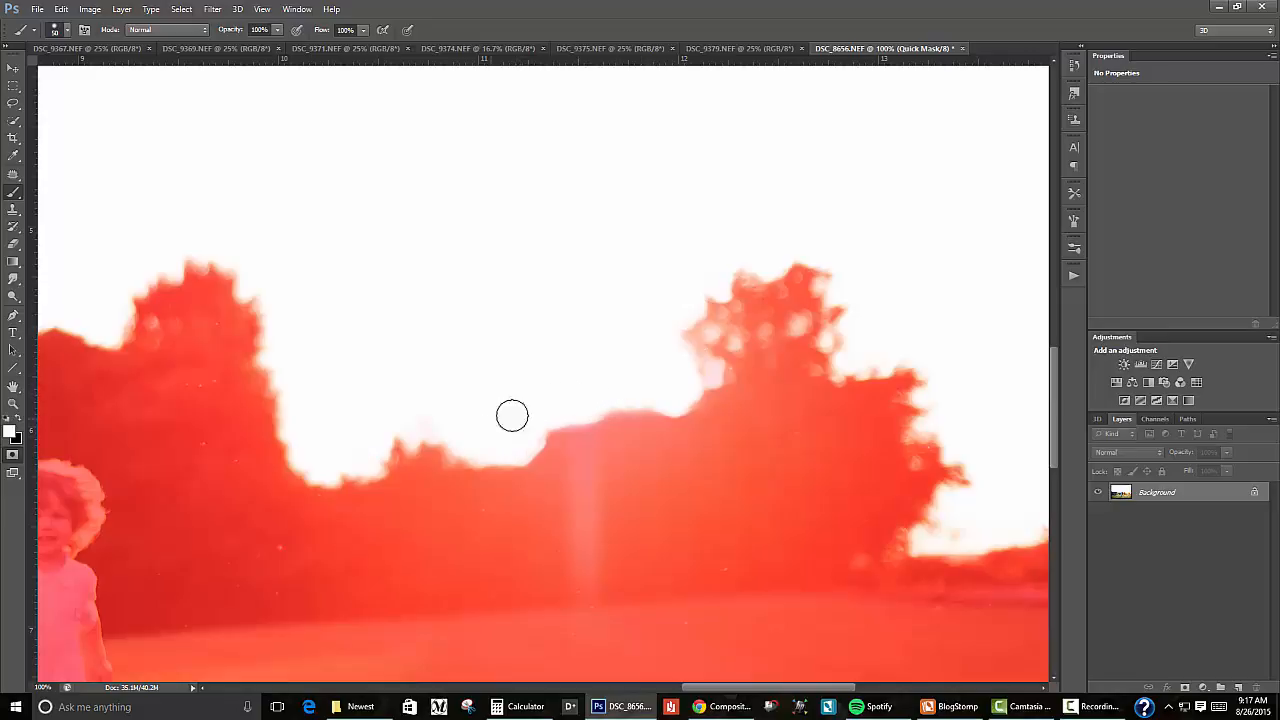
key("x")
key("bracketright")
key("bracketright")
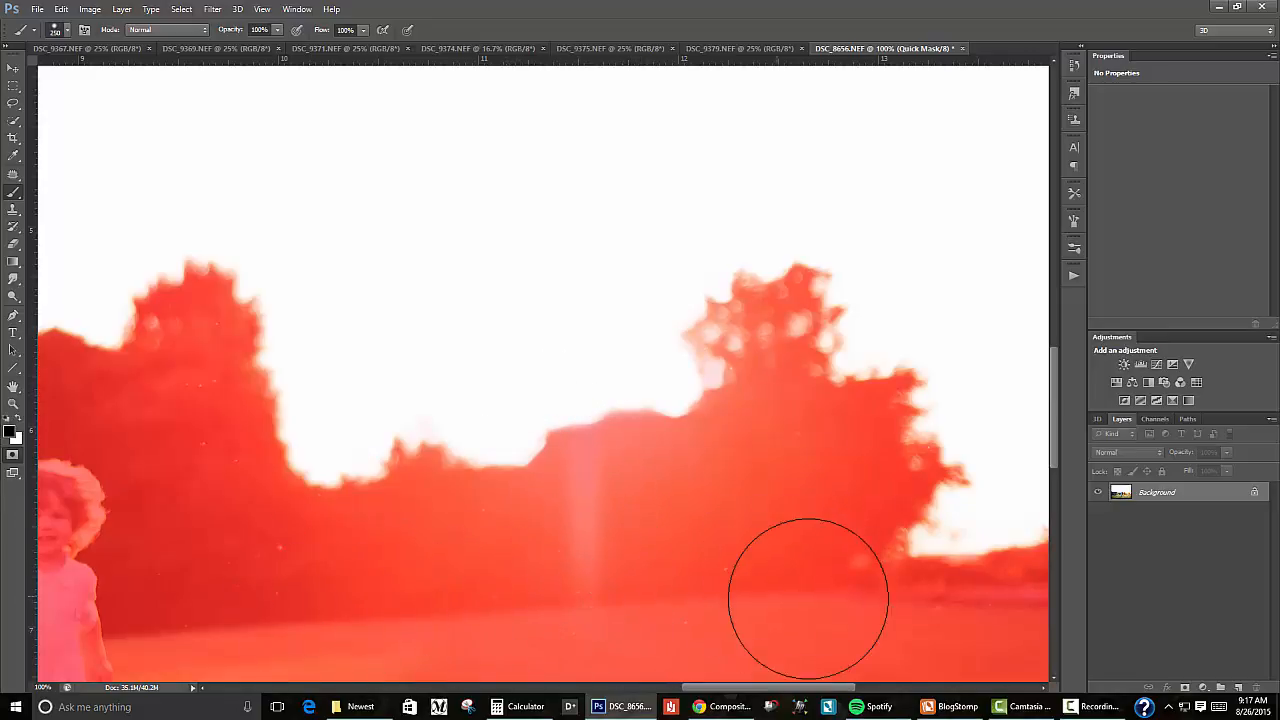
Step: Exit Quick Mask mode and invert the sky selection so the foreground is selected
key("ctrl+minus")
key("ctrl+minus")
key("ctrl+minus")
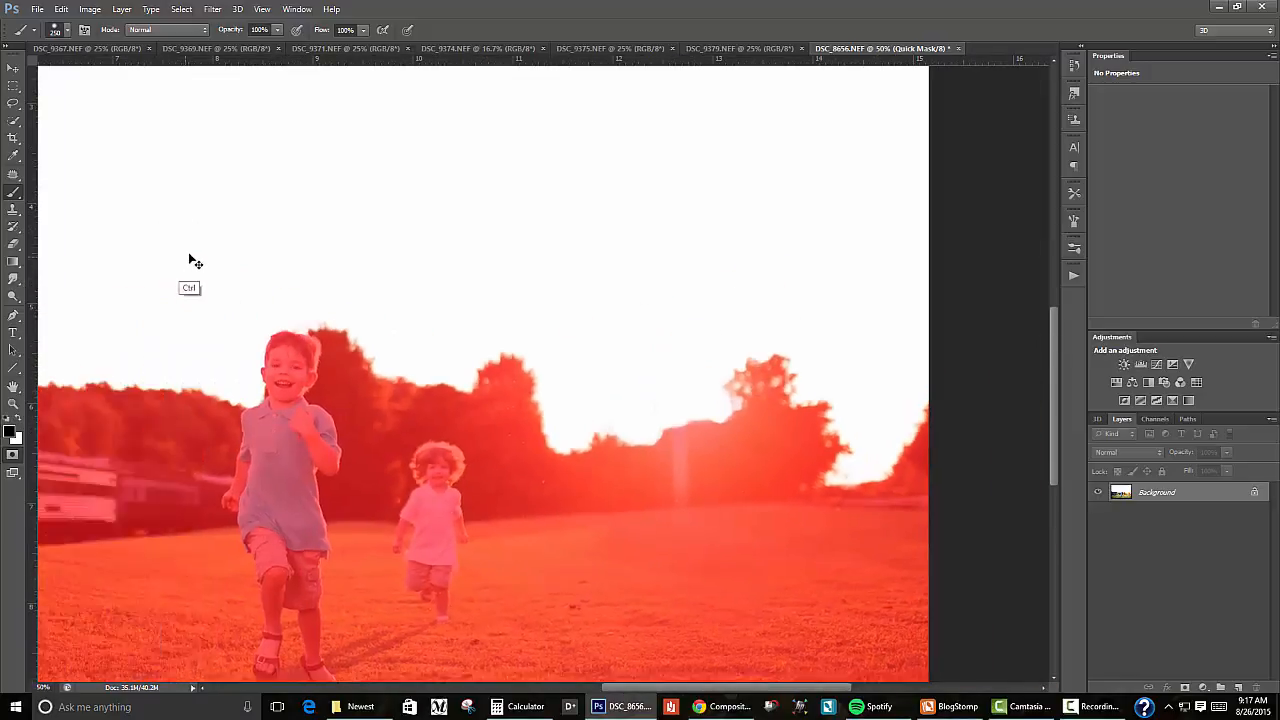
left_click(13, 455)
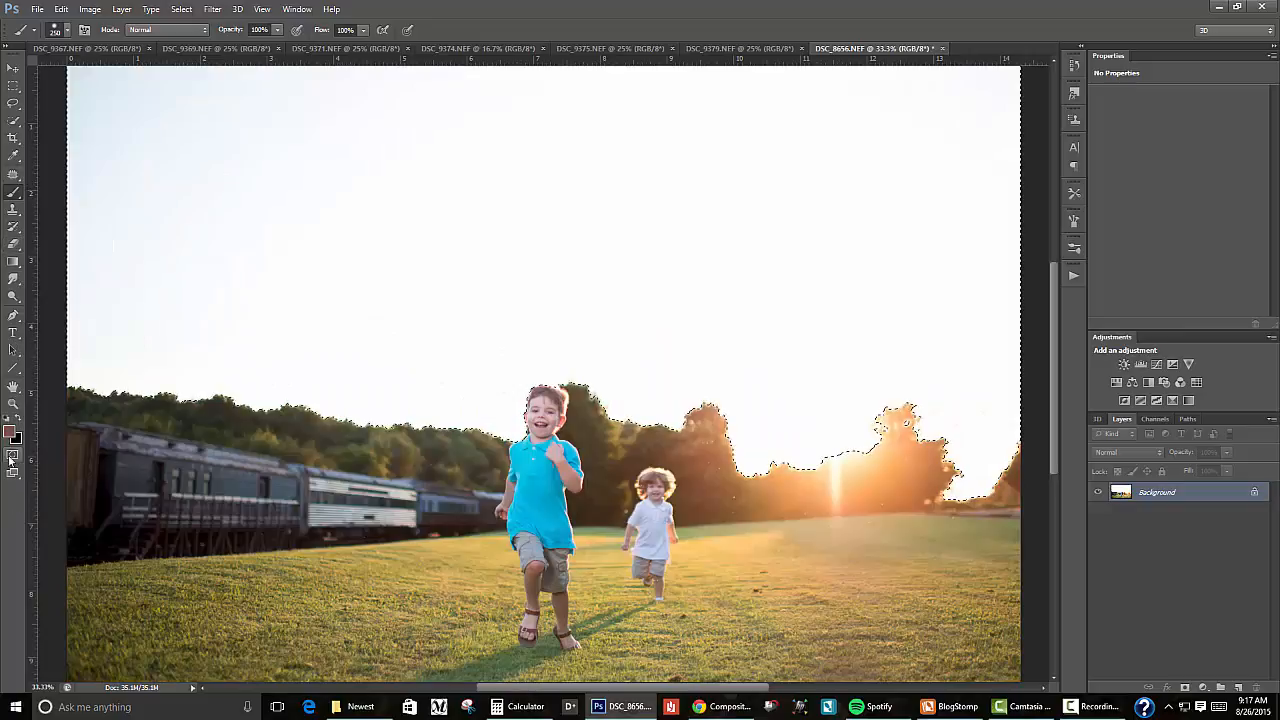
left_click(13, 120)
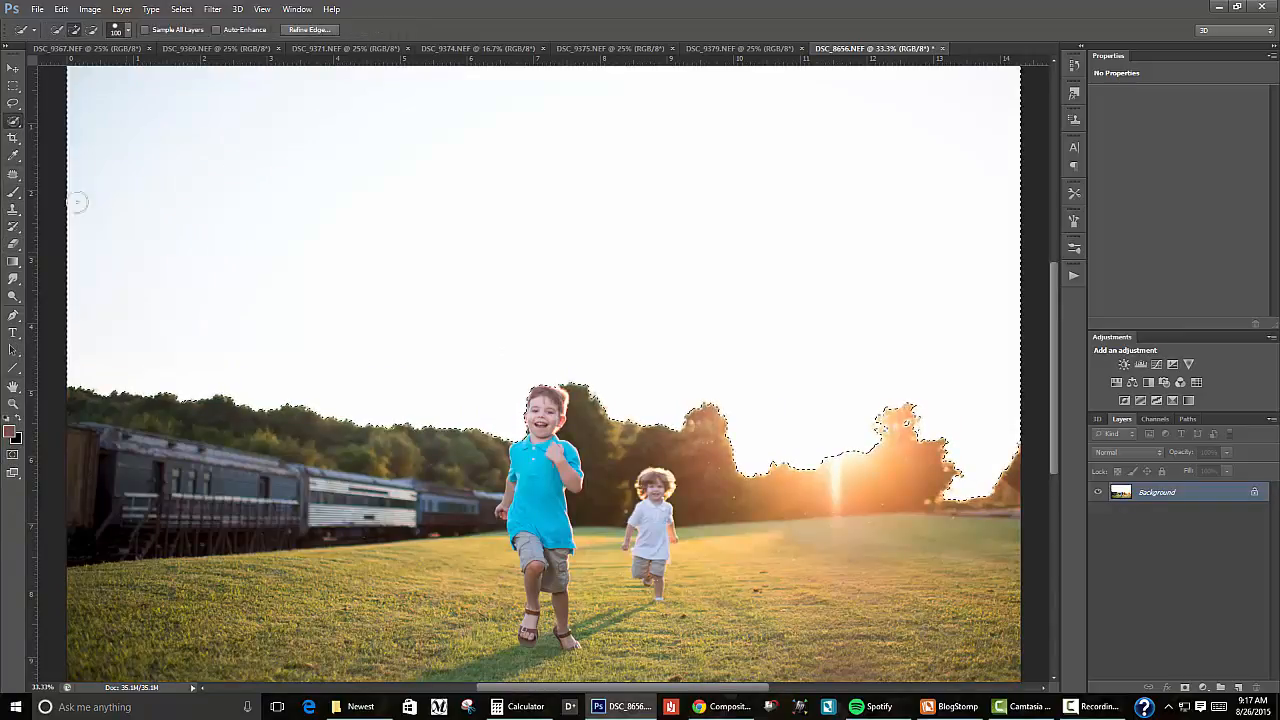
right_click(625, 467)
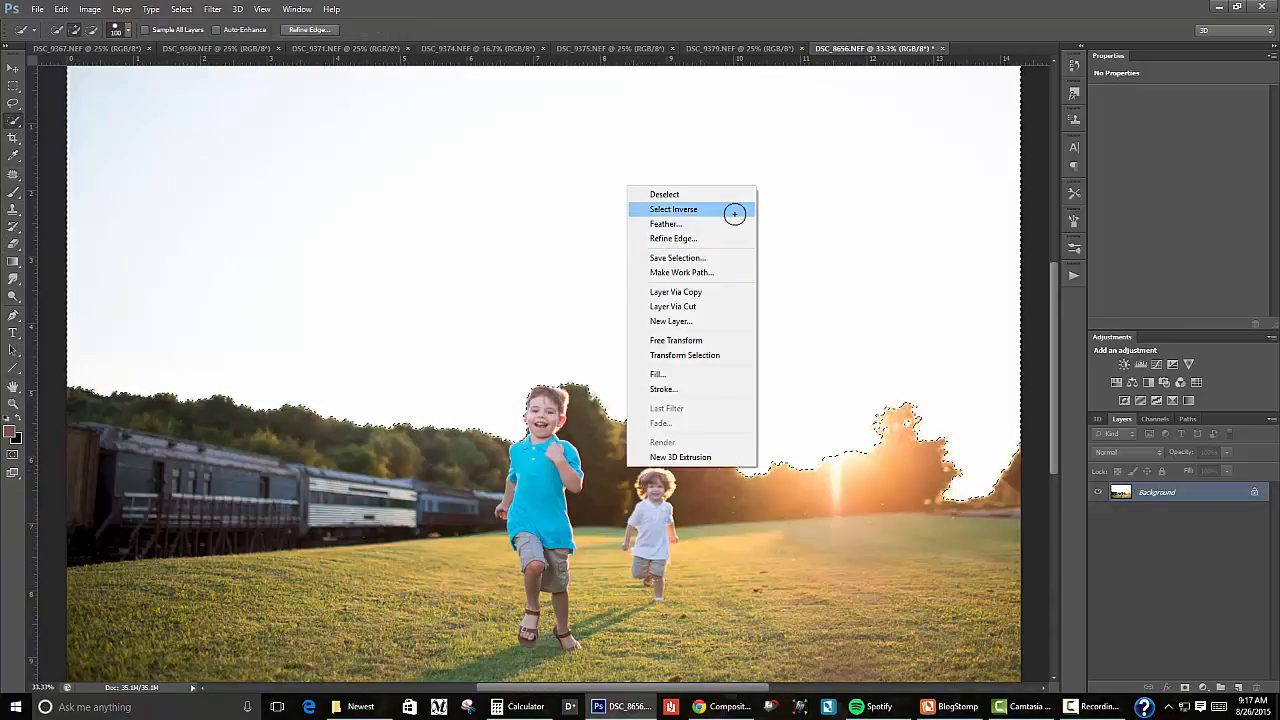
left_click(734, 213)
Step: Copy the selected foreground to a new layer and check the cutout by toggling the visibility of both layers
right_click(386, 484)
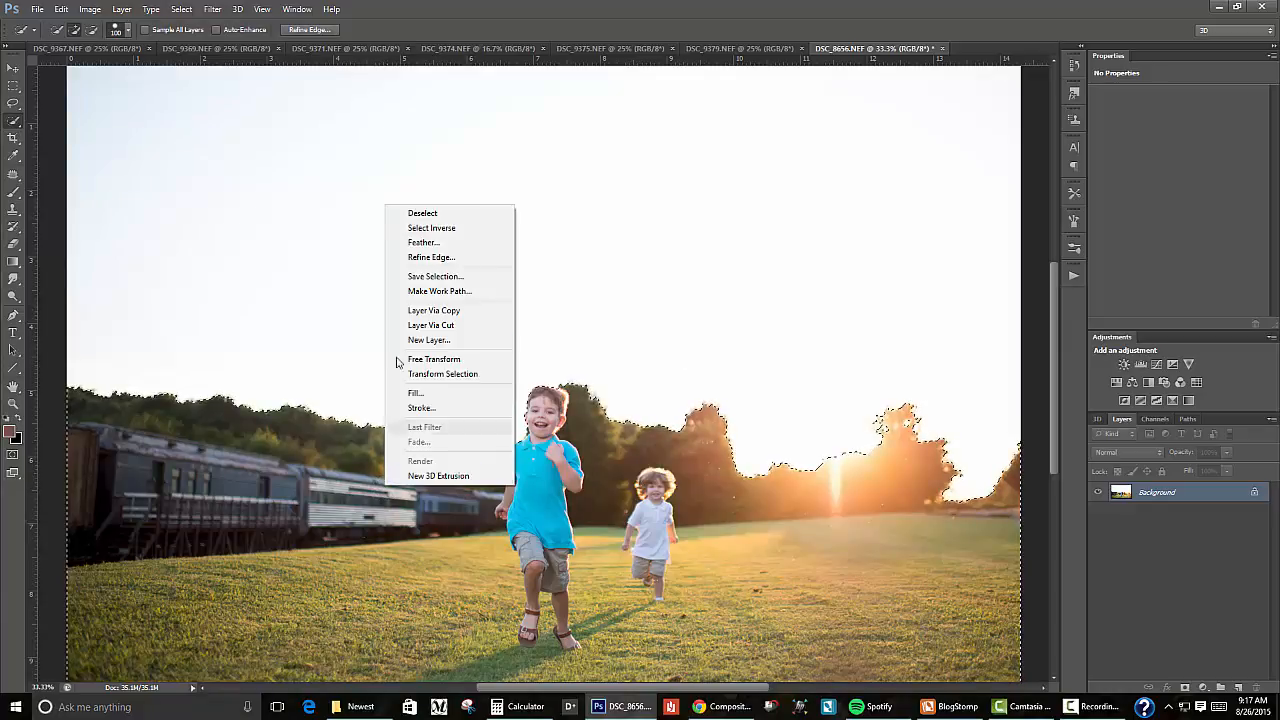
left_click(455, 310)
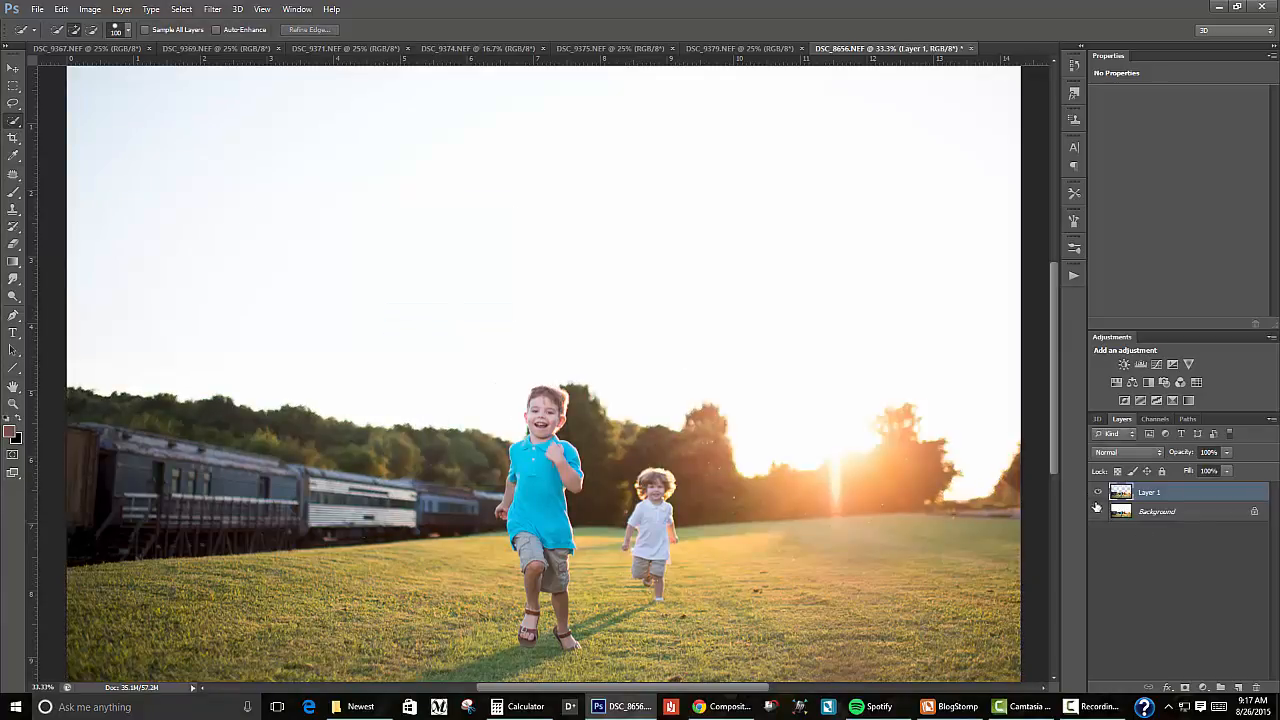
left_click(1097, 512)
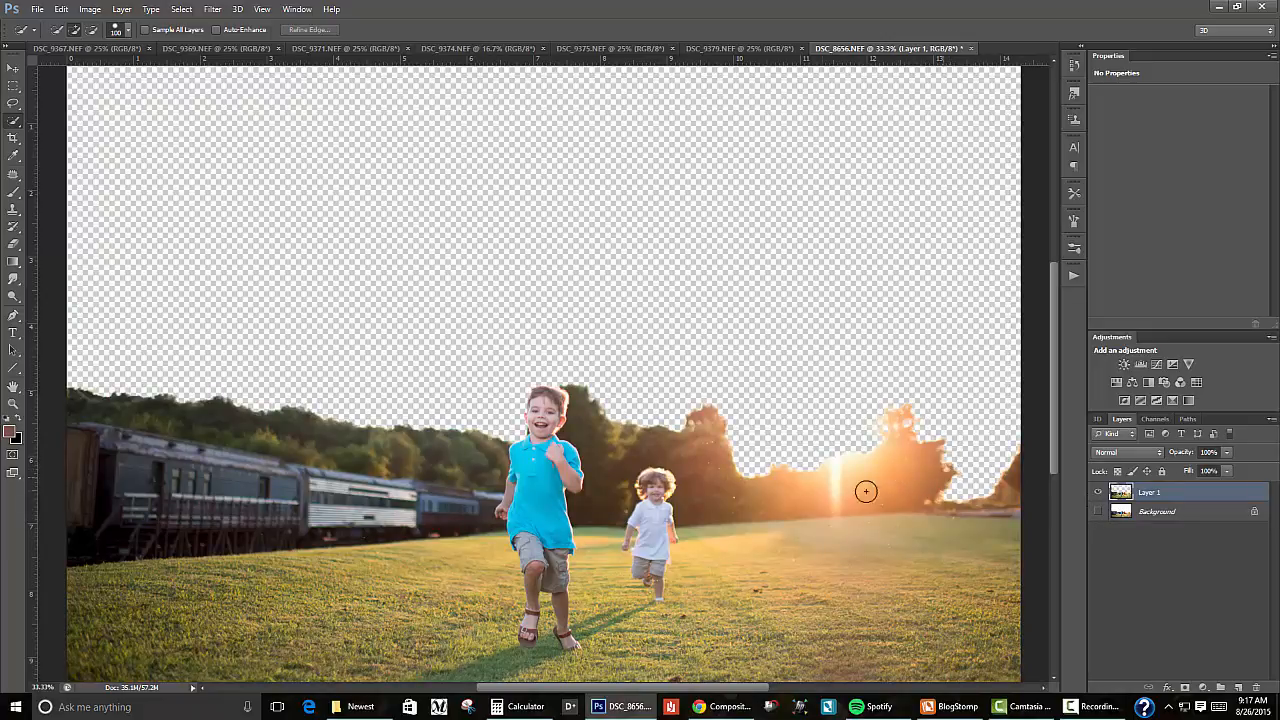
left_click(1097, 492)
left_click(1097, 492)
left_click(1097, 511)
Step: Place Sky Overlay2.jpg from the Sky overlays folder directly above the Background layer
left_click(1114, 512)
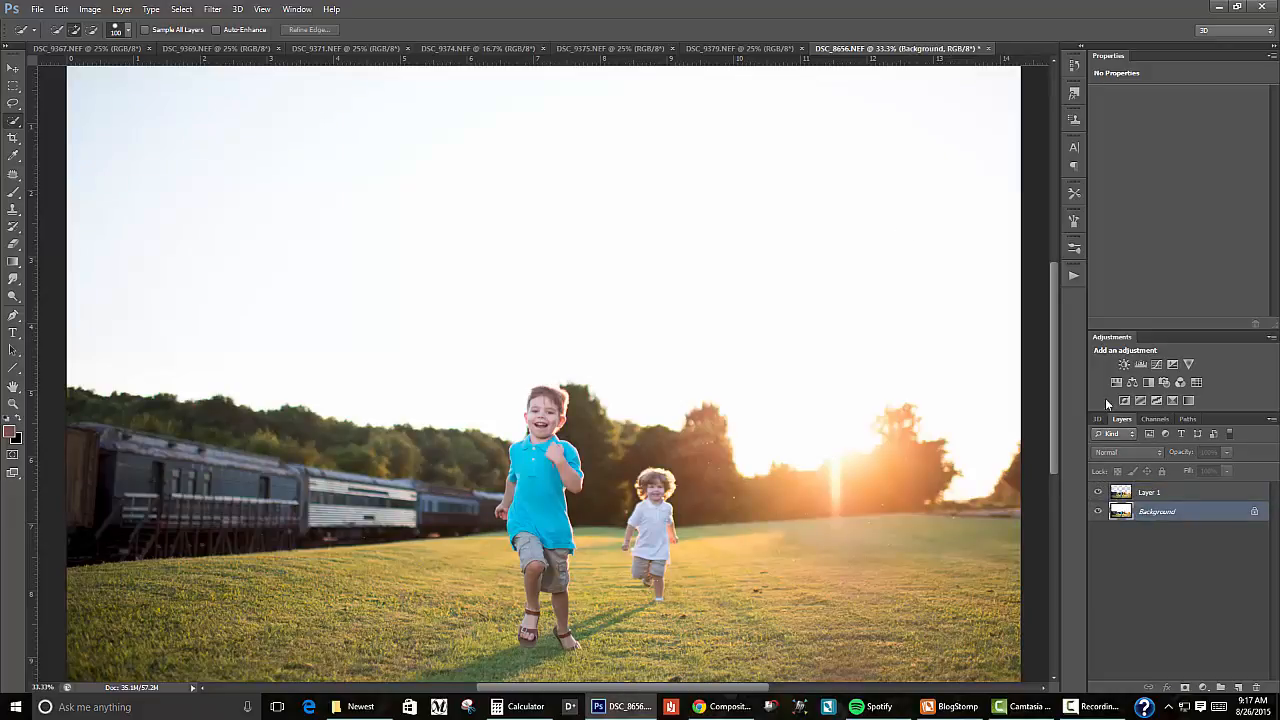
left_click(36, 9)
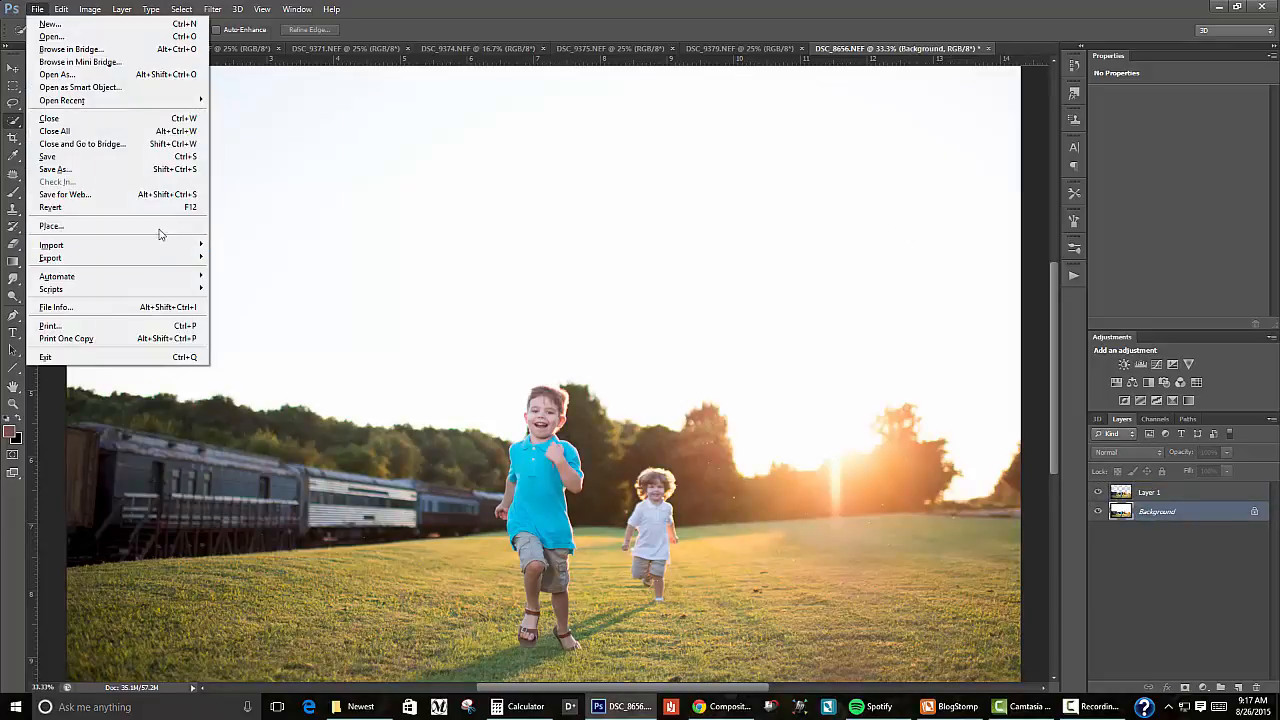
left_click(160, 228)
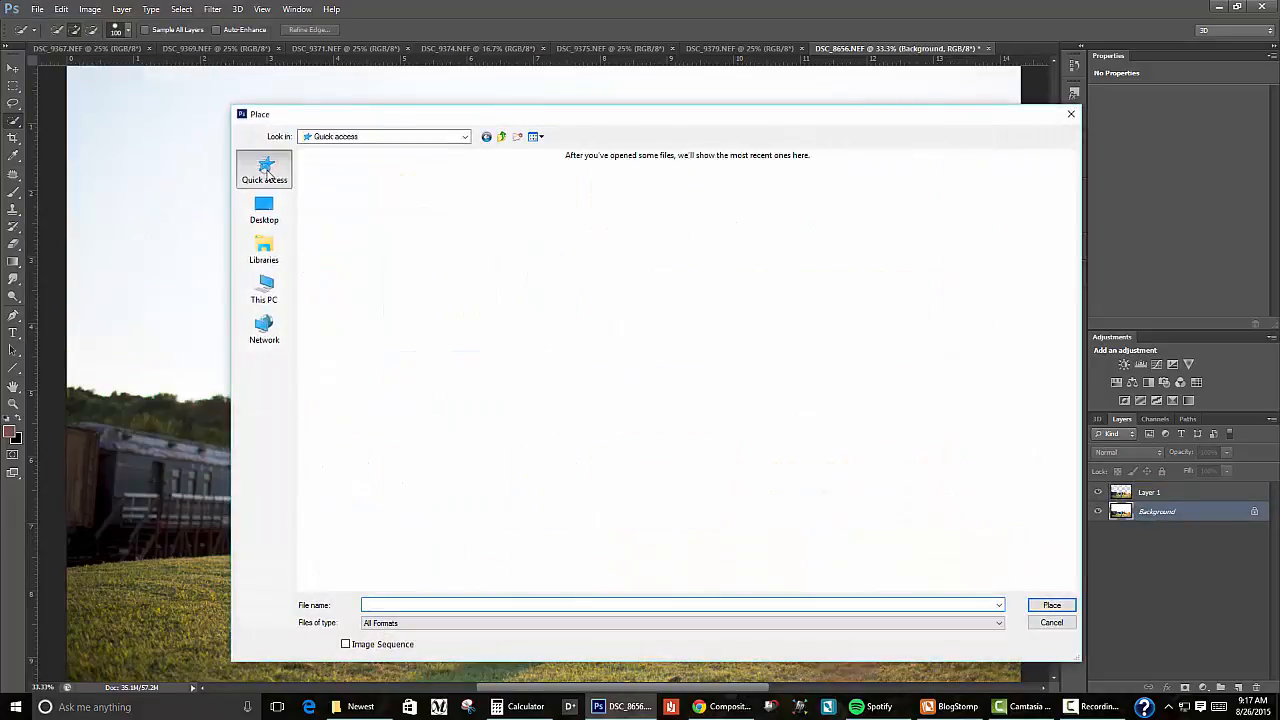
double_click(696, 234)
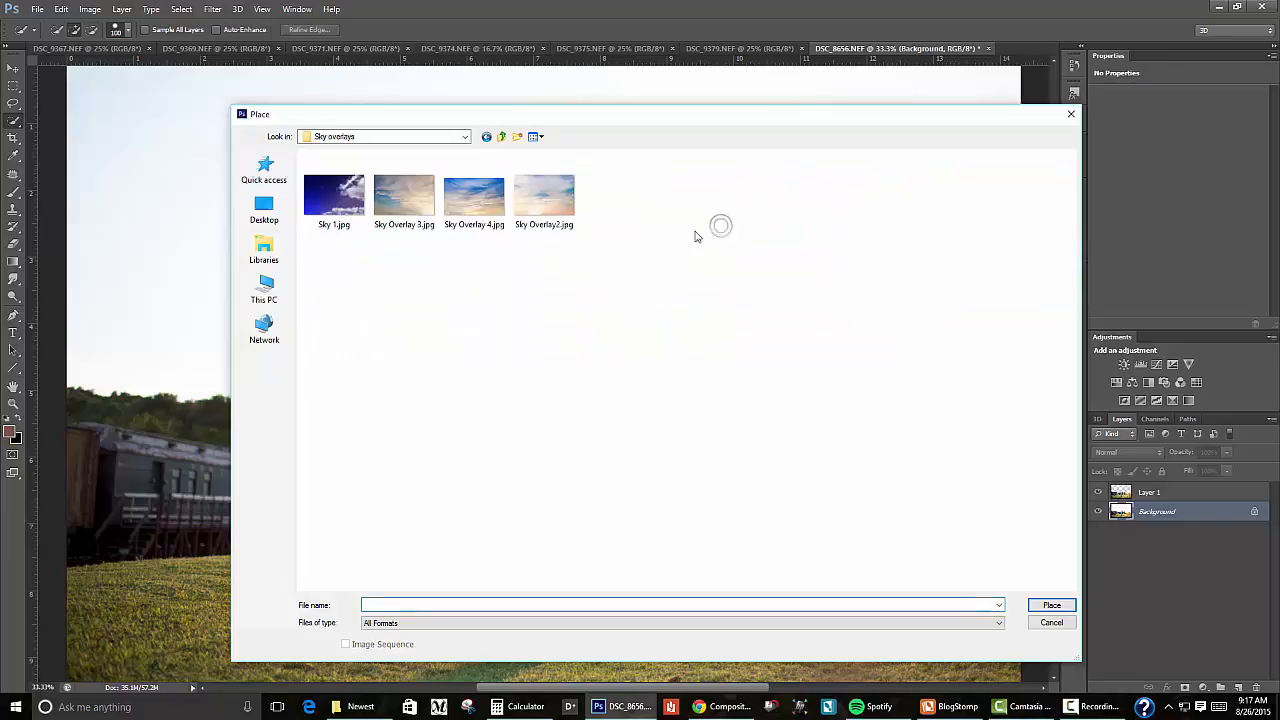
double_click(536, 201)
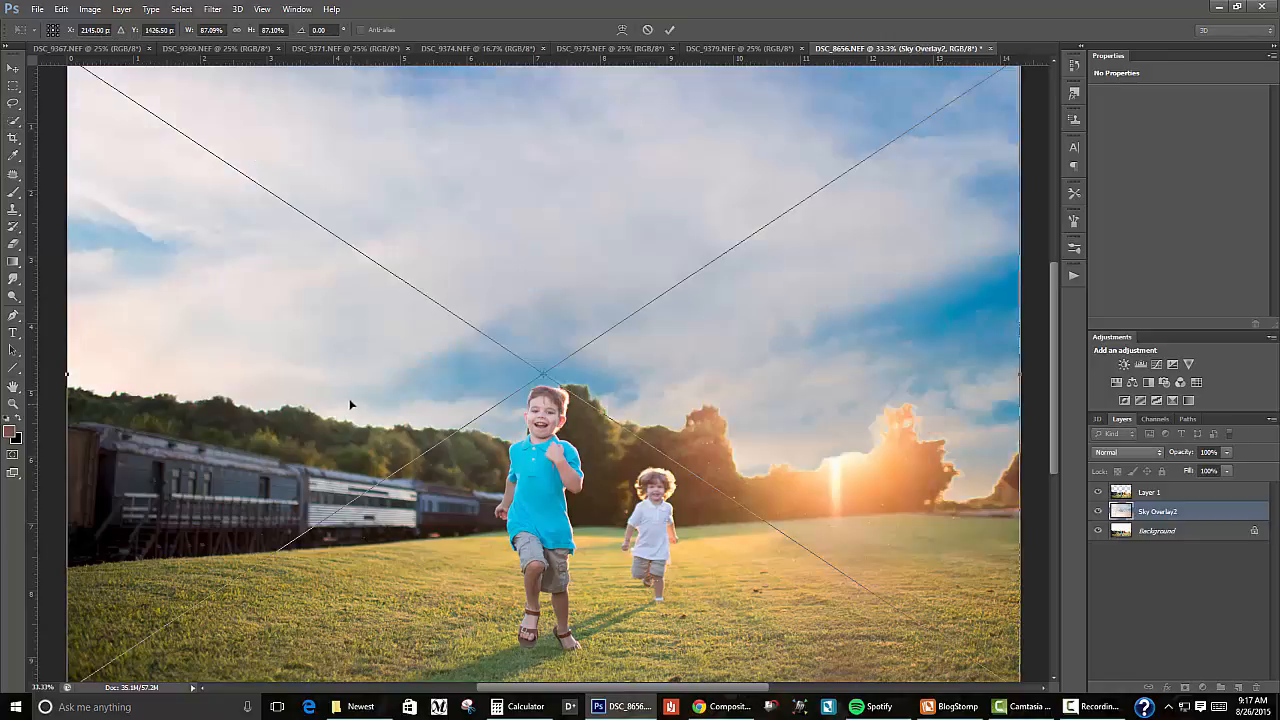
Step: Move the placed sky image upward so its lower edge sits around the tree line
key("ctrl+minus")
key("ctrl+minus")
key("ctrl+minus")
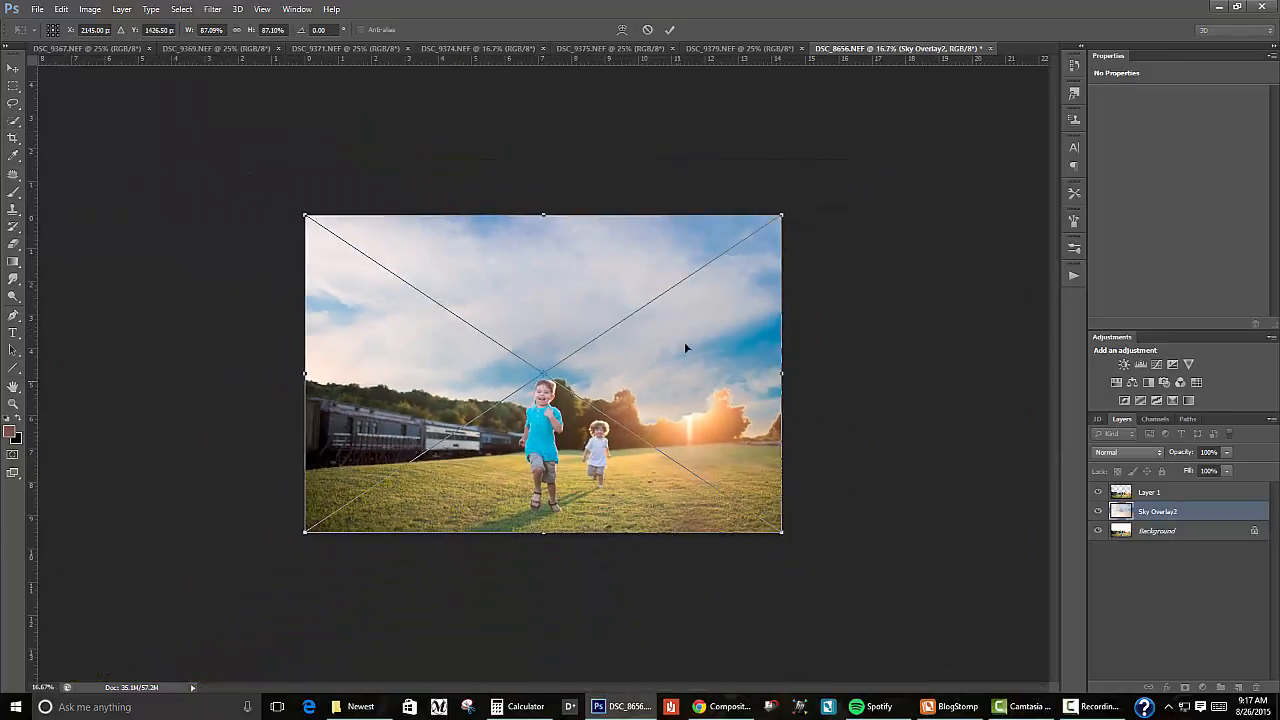
left_click_drag(685, 347, 565, 328)
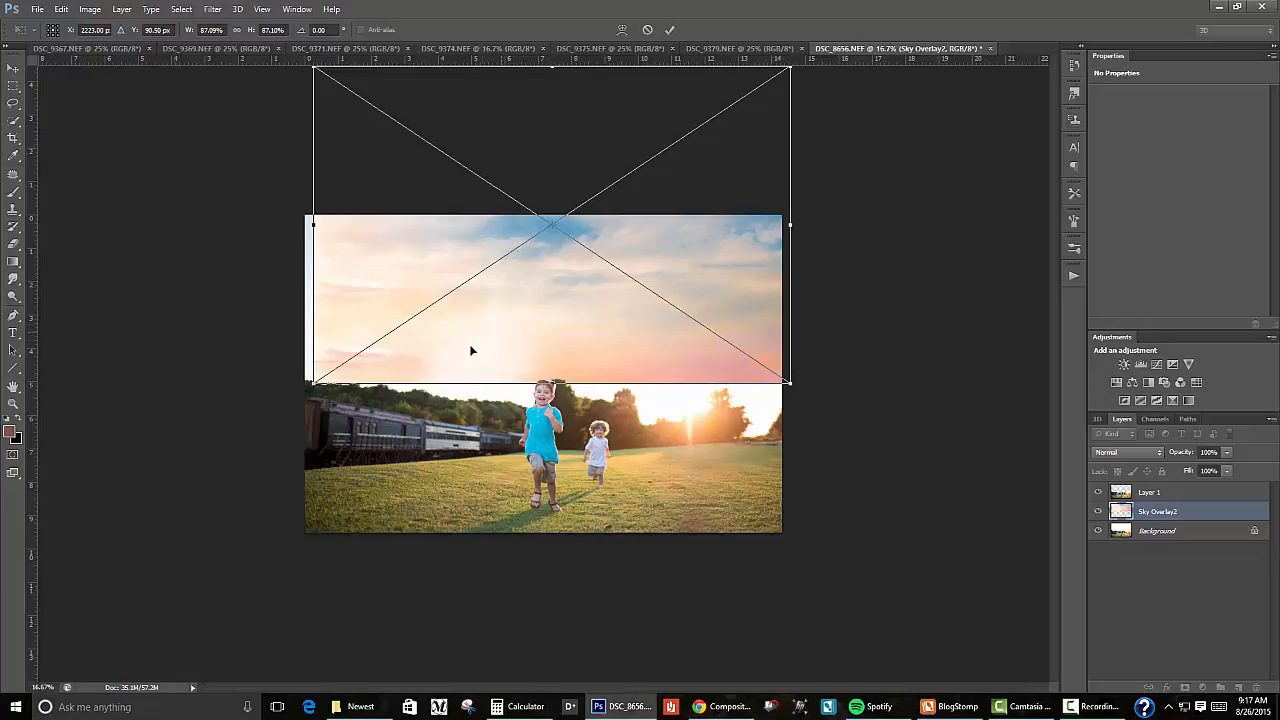
left_click_drag(471, 350, 477, 354)
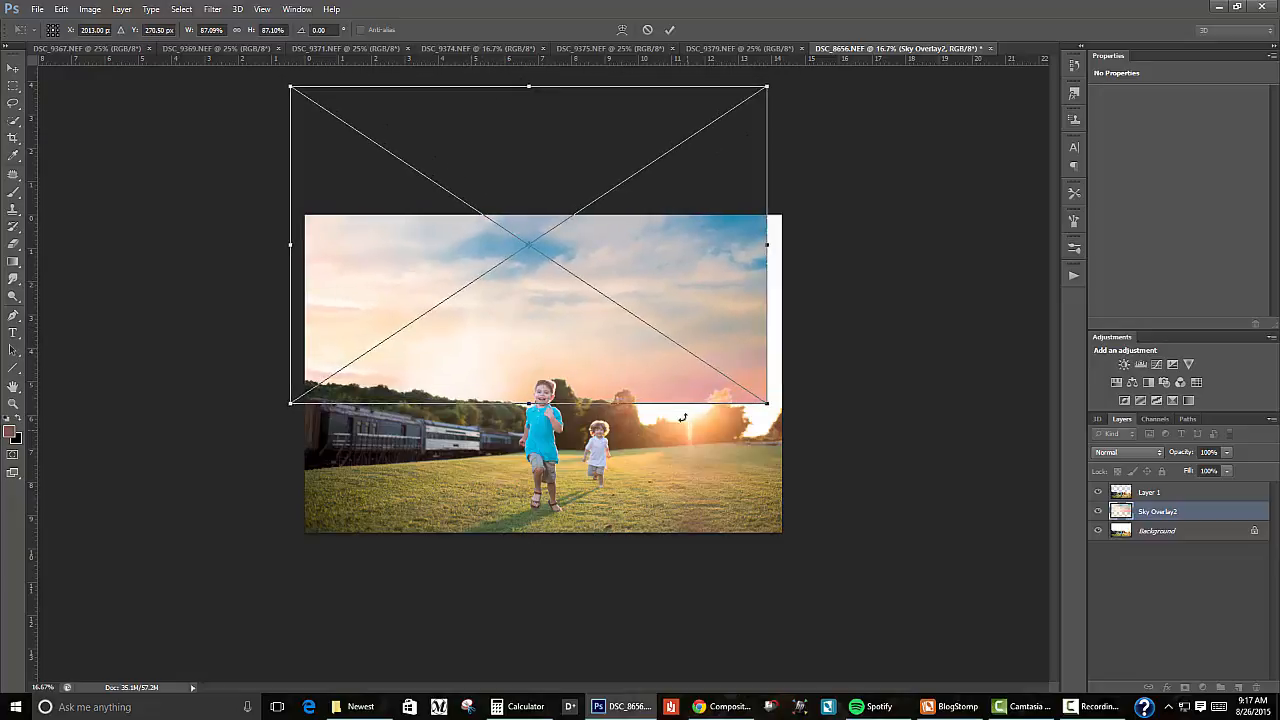
Step: Flip the placed sky horizontally and enlarge it to about 110% so it covers the full width of the photo
right_click(620, 352)
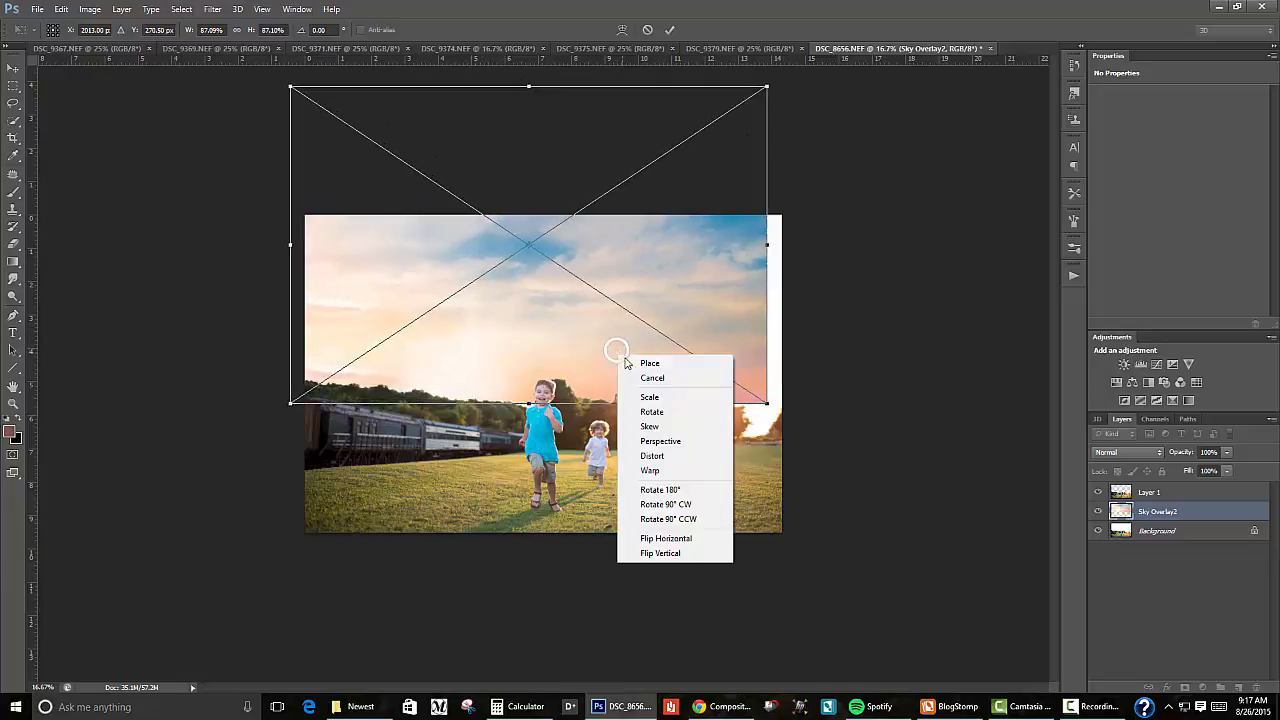
left_click(692, 538)
mouse_move(685, 280)
left_mouse_down()
mouse_move(686, 314)
mouse_move(688, 287)
left_mouse_up()
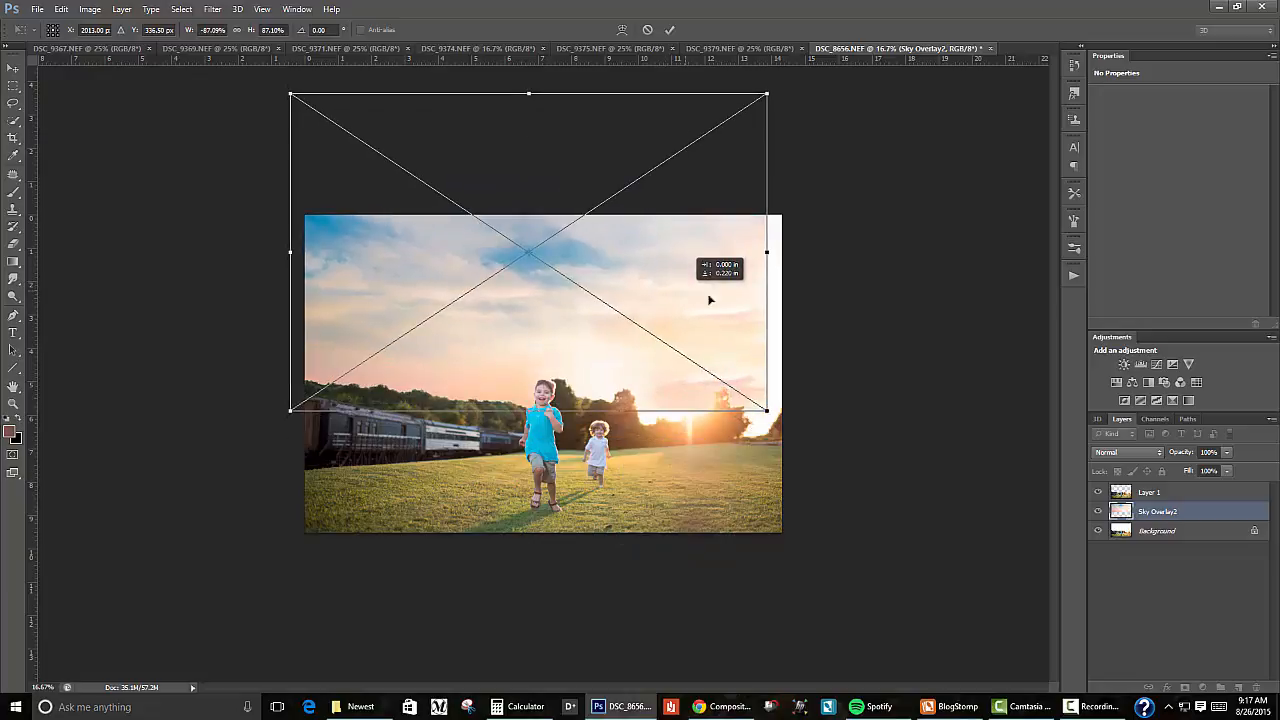
left_click_drag(768, 411, 896, 489)
left_click_drag(837, 415, 840, 375)
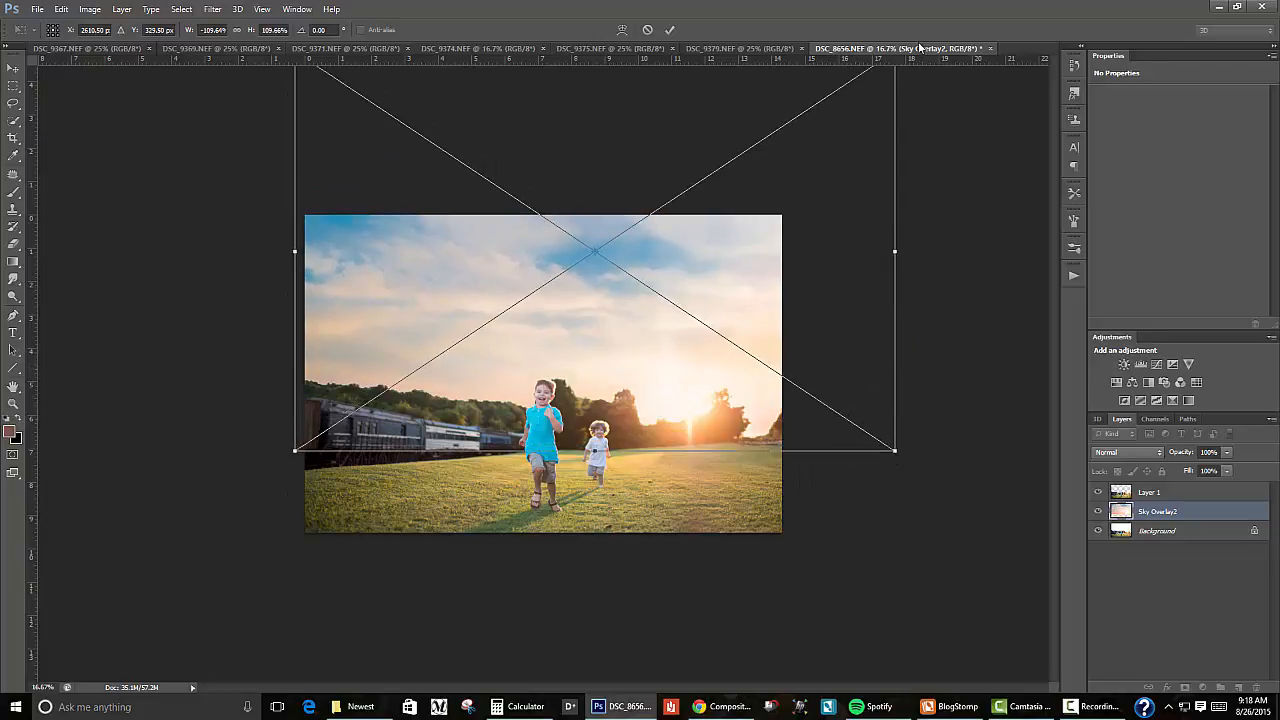
Step: Resize and reposition the sky to about 116% width and 98% height, and commit the placement
key("ctrl+minus")
key("ctrl+minus")
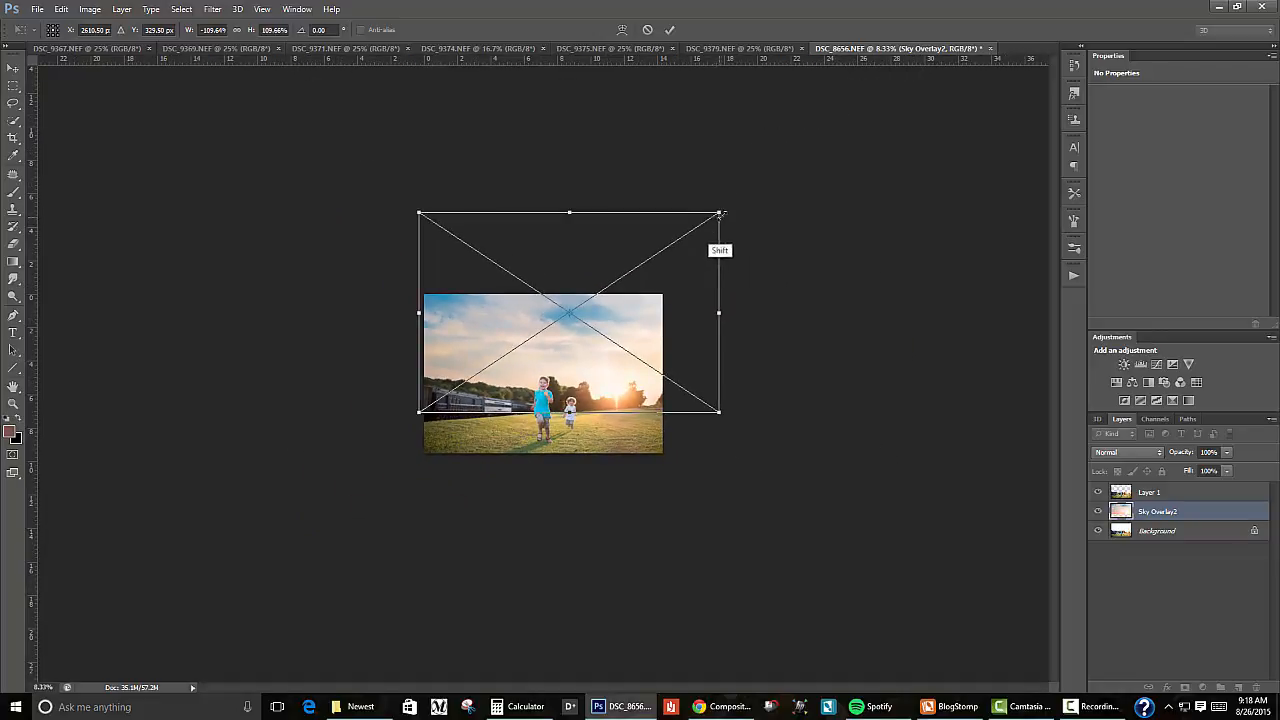
left_click_drag(719, 214, 665, 245)
left_click_drag(648, 312, 661, 321)
left_click_drag(458, 330, 424, 330)
left_click_drag(566, 247, 566, 234)
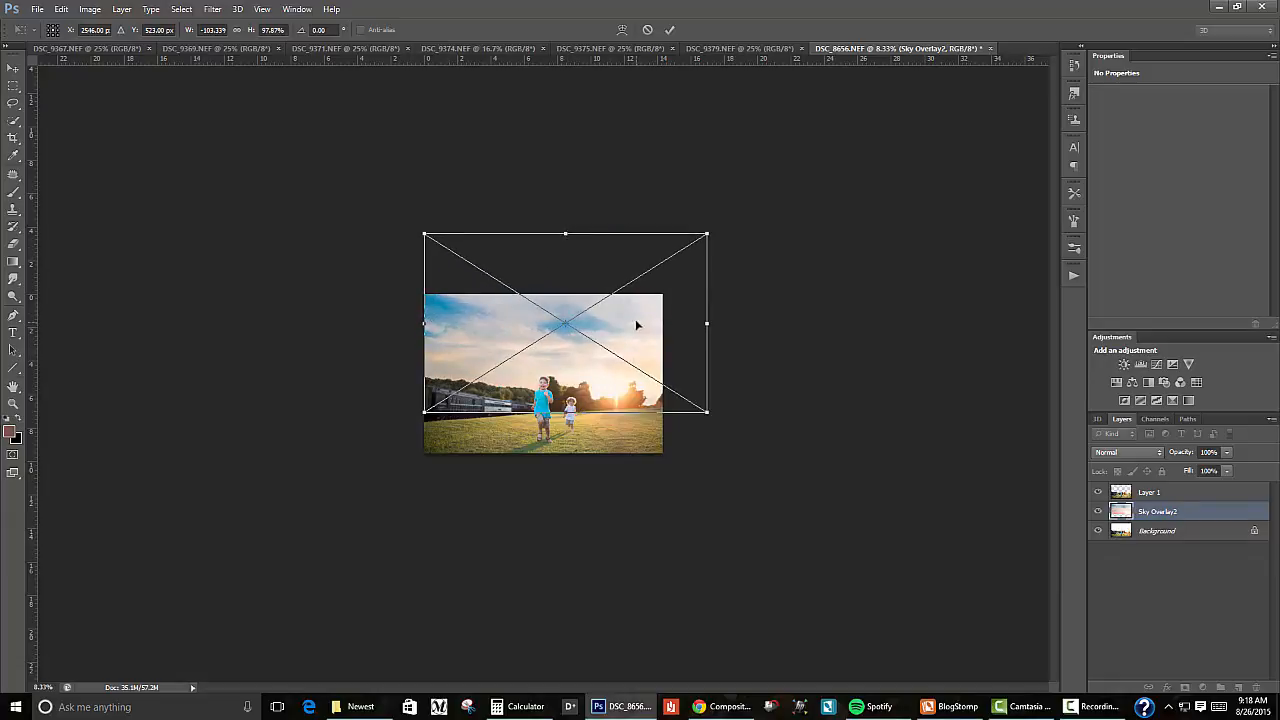
left_click_drag(638, 320, 646, 316)
left_click_drag(436, 323, 414, 322)
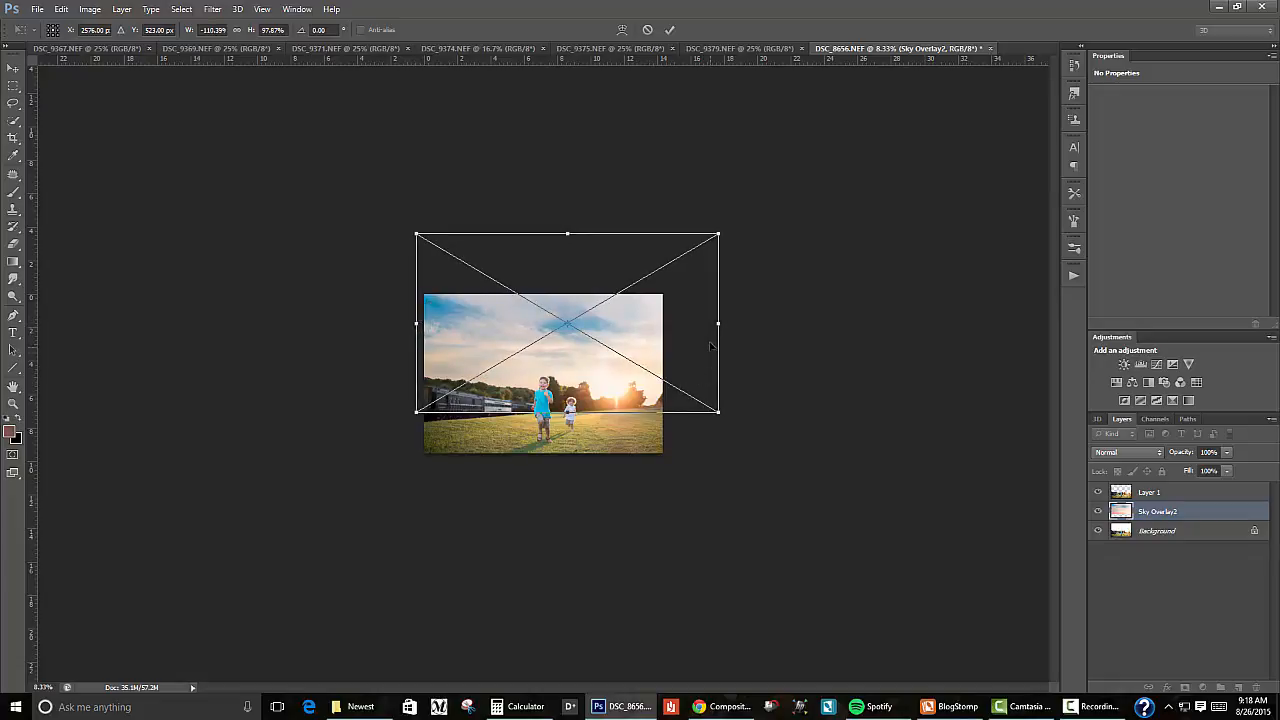
left_click_drag(718, 322, 734, 322)
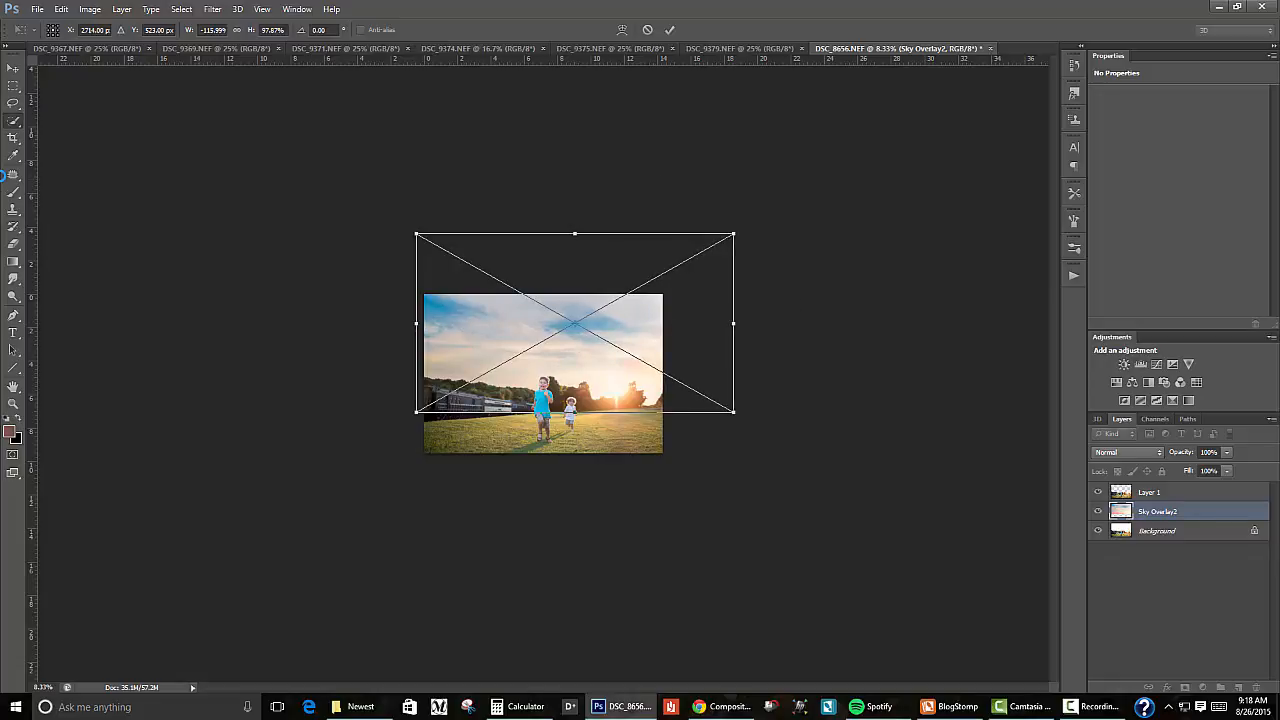
key("Return")
Step: Add a Brightness/Contrast adjustment layer above the sky overlay and set its brightness to 20
key("ctrl+plus")
key("ctrl+plus")
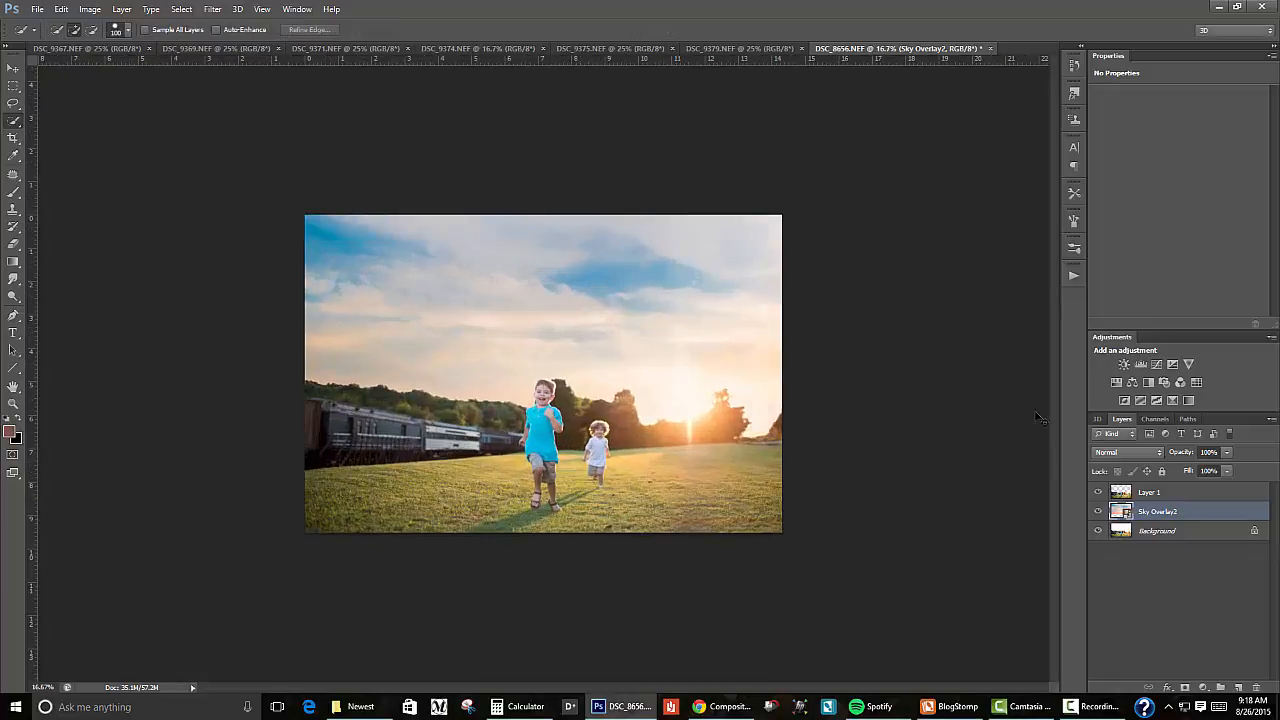
key("ctrl+plus")
key("ctrl+minus")
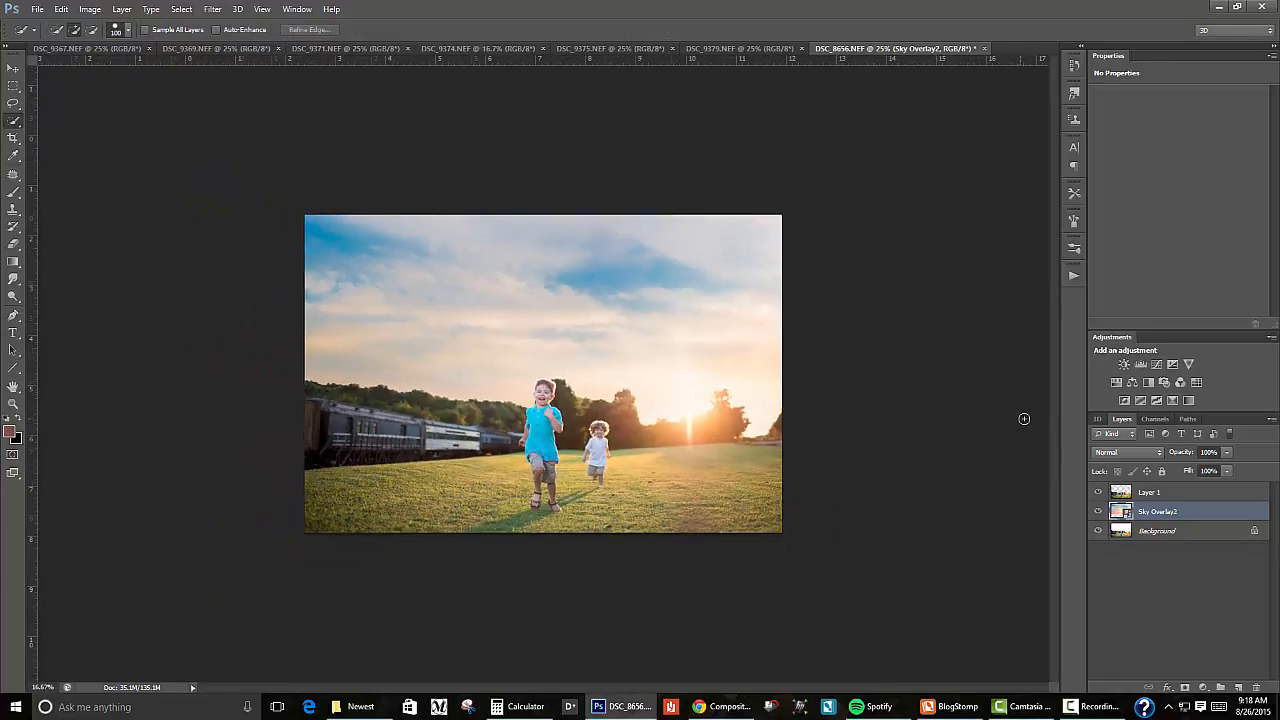
left_click(1124, 364)
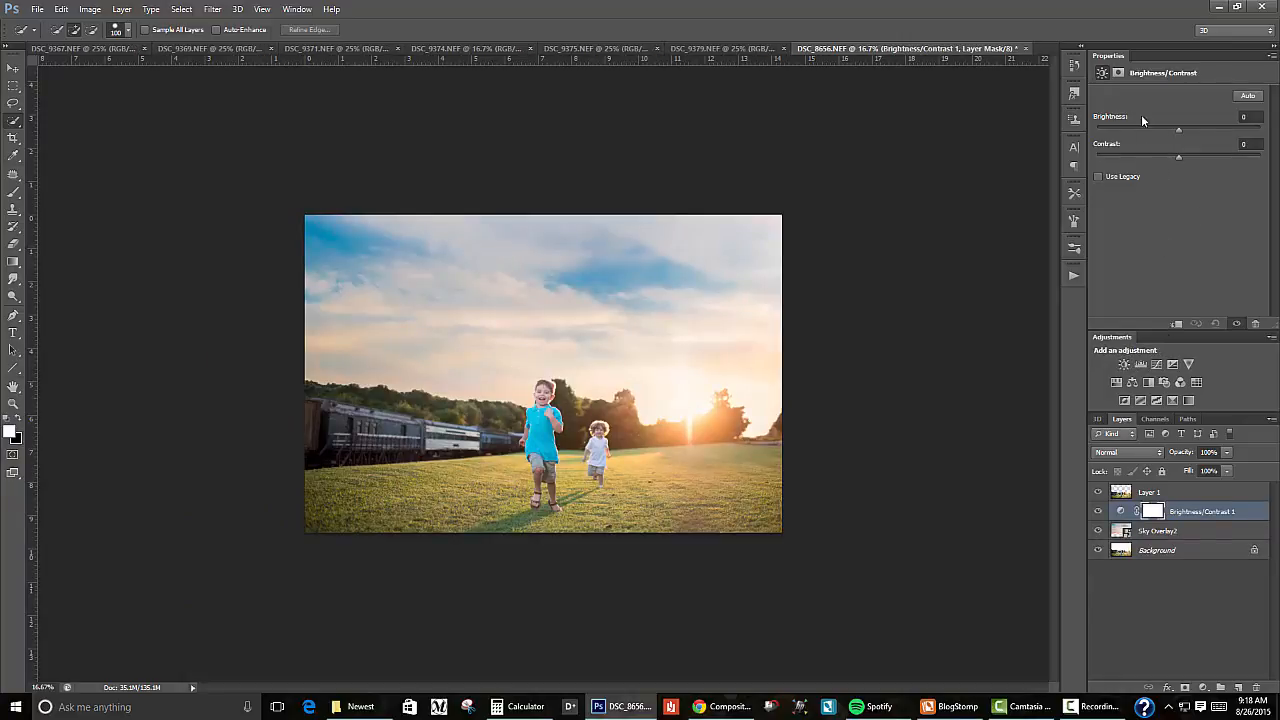
left_click_drag(1182, 131, 1191, 133)
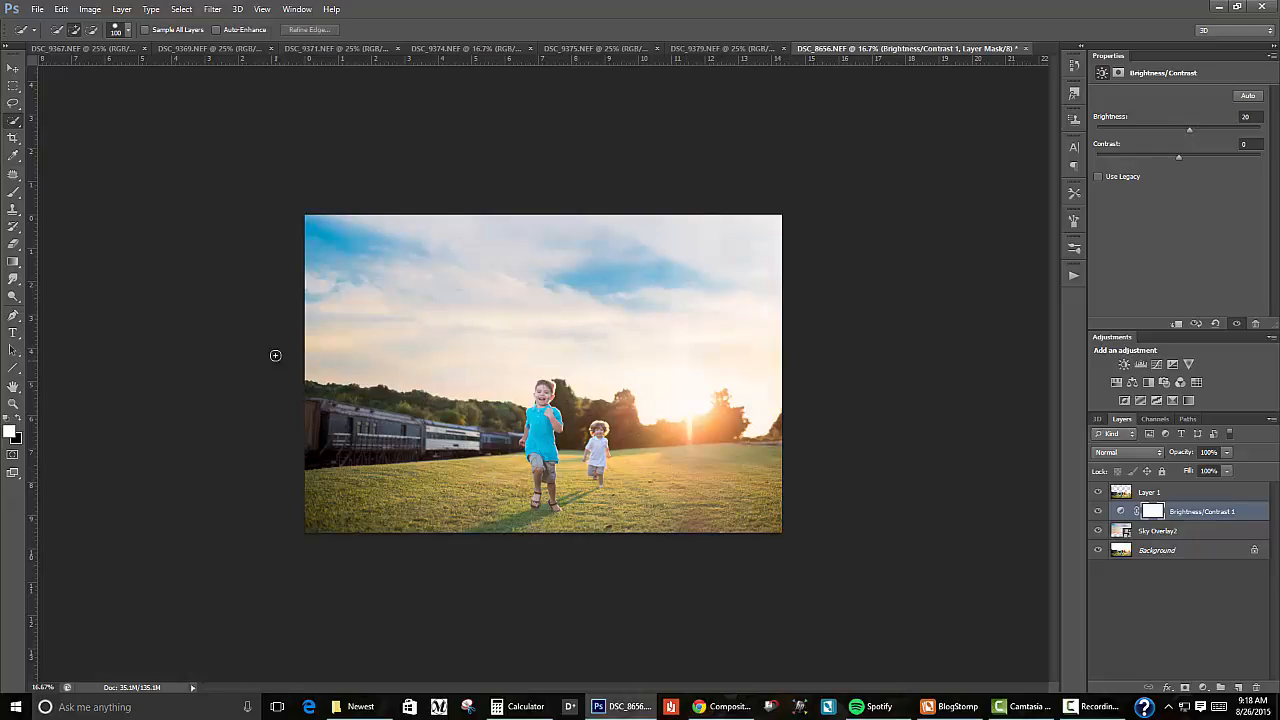
Step: Examine how the new sky blends with the tree line, the boys' outlines and the sun flare
key("ctrl+plus")
key("ctrl+plus")
key("ctrl+plus")
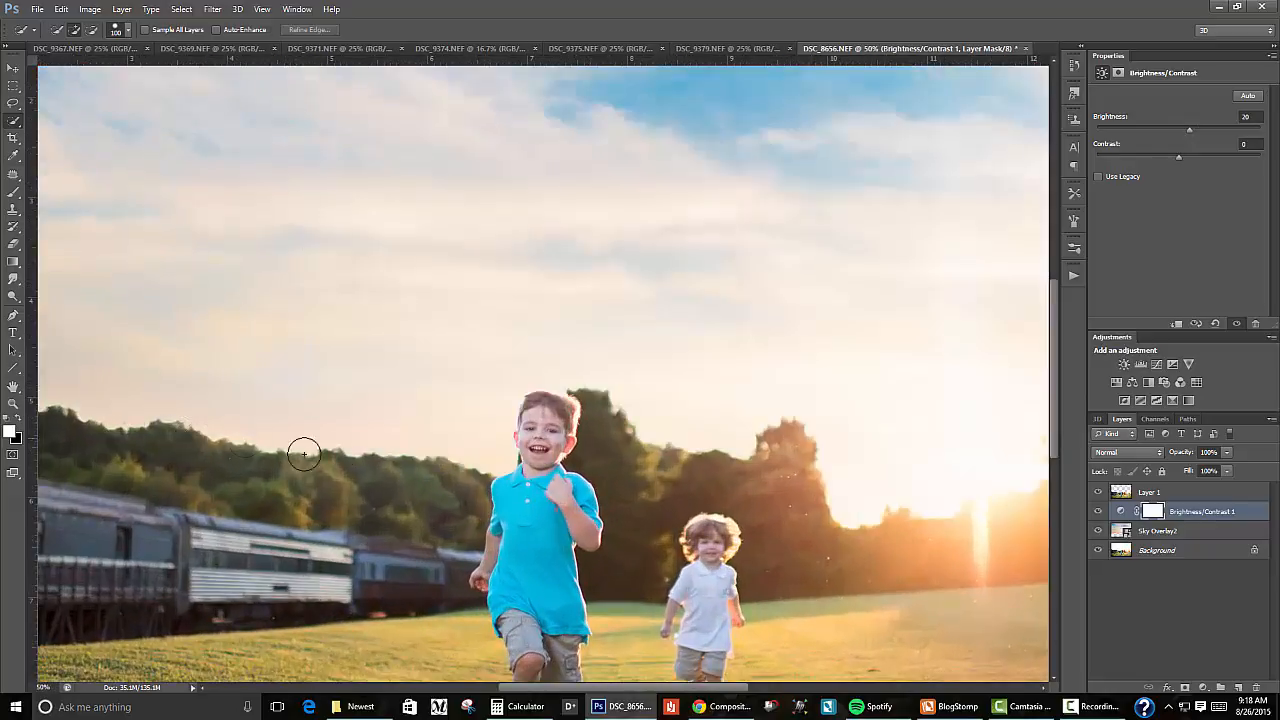
left_click_drag(254, 476, 238, 403)
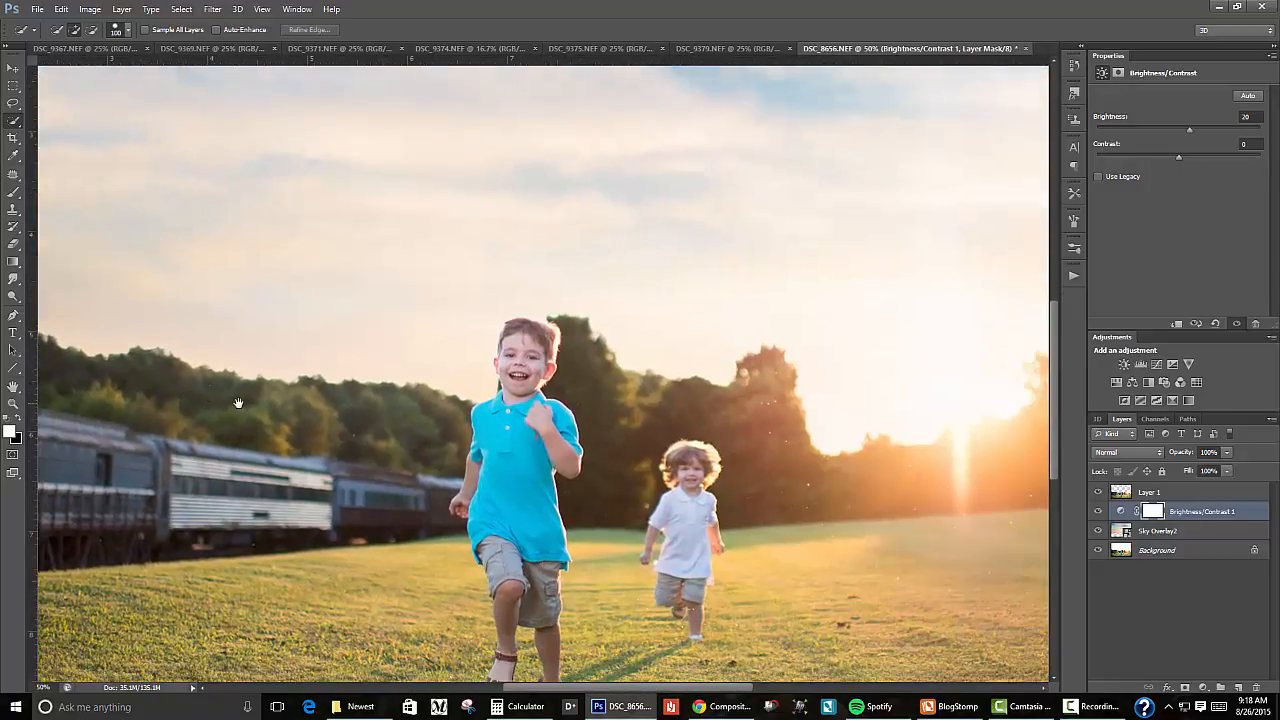
left_click_drag(784, 430, 521, 421)
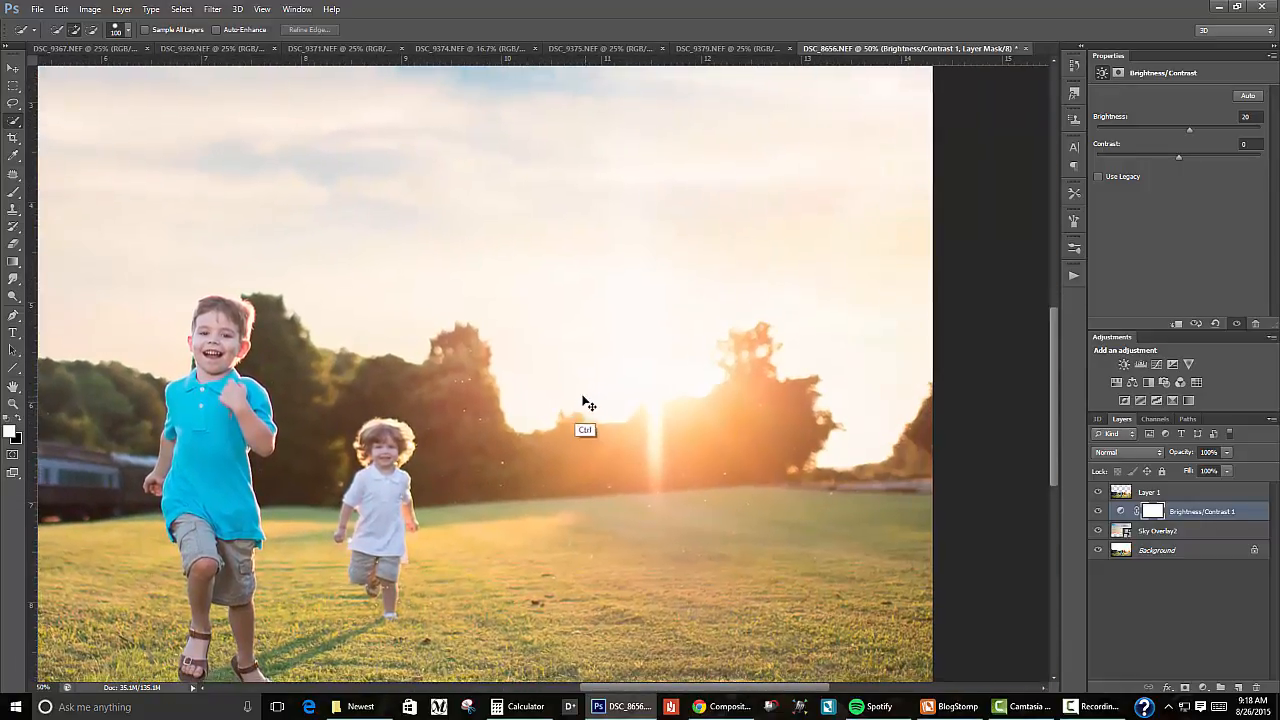
key("ctrl+minus")
key("ctrl+minus")
key("ctrl+minus")
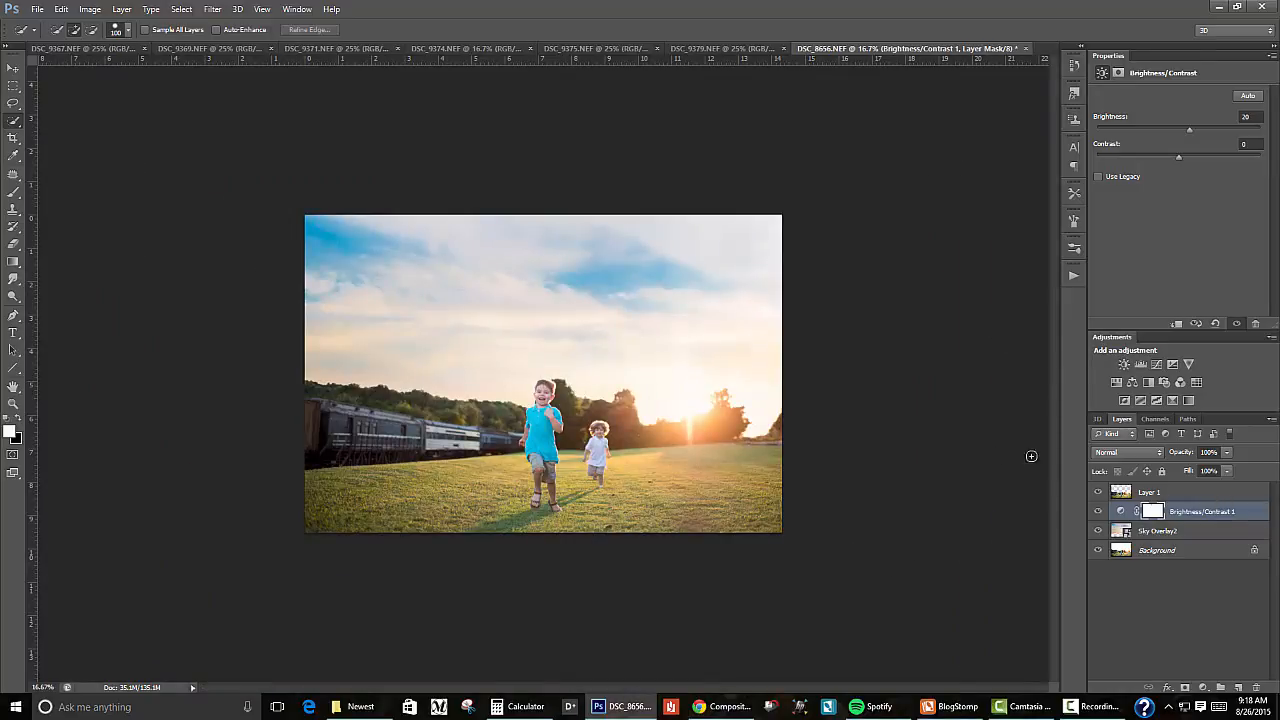
Step: Apply a Gaussian Blur filter to the Sky Overlay2 layer
left_click(1130, 534)
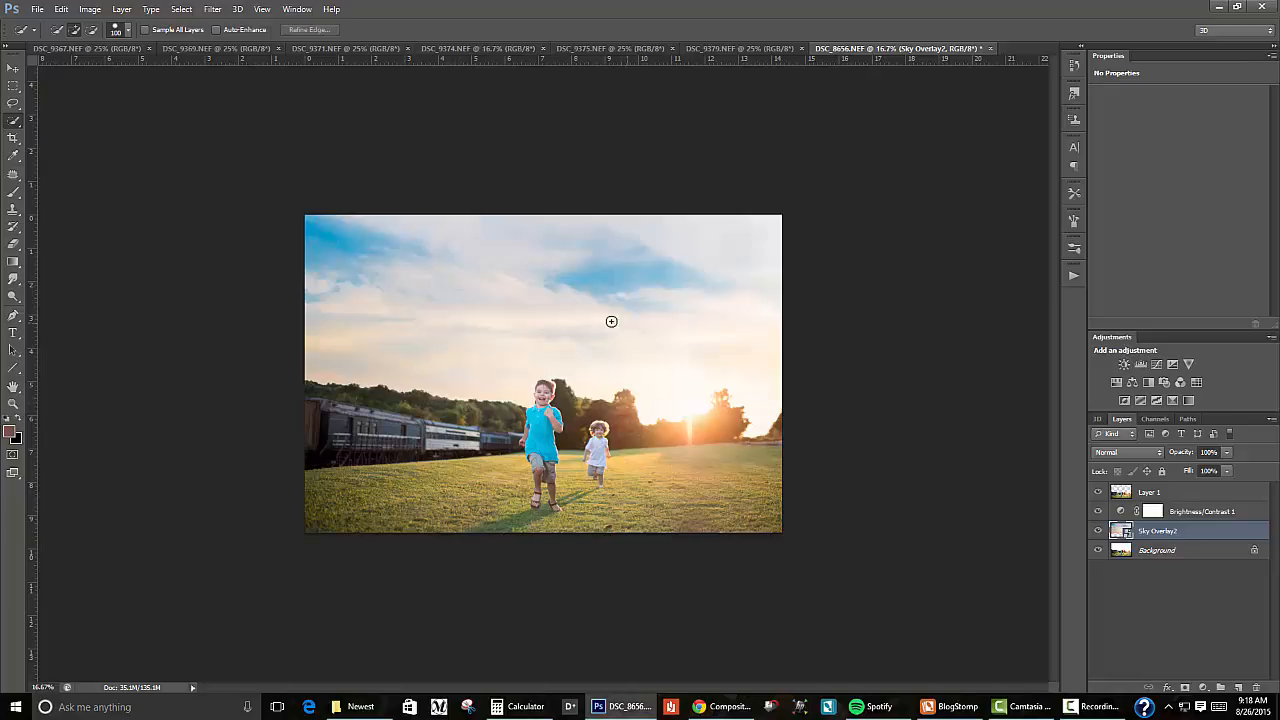
left_click(212, 9)
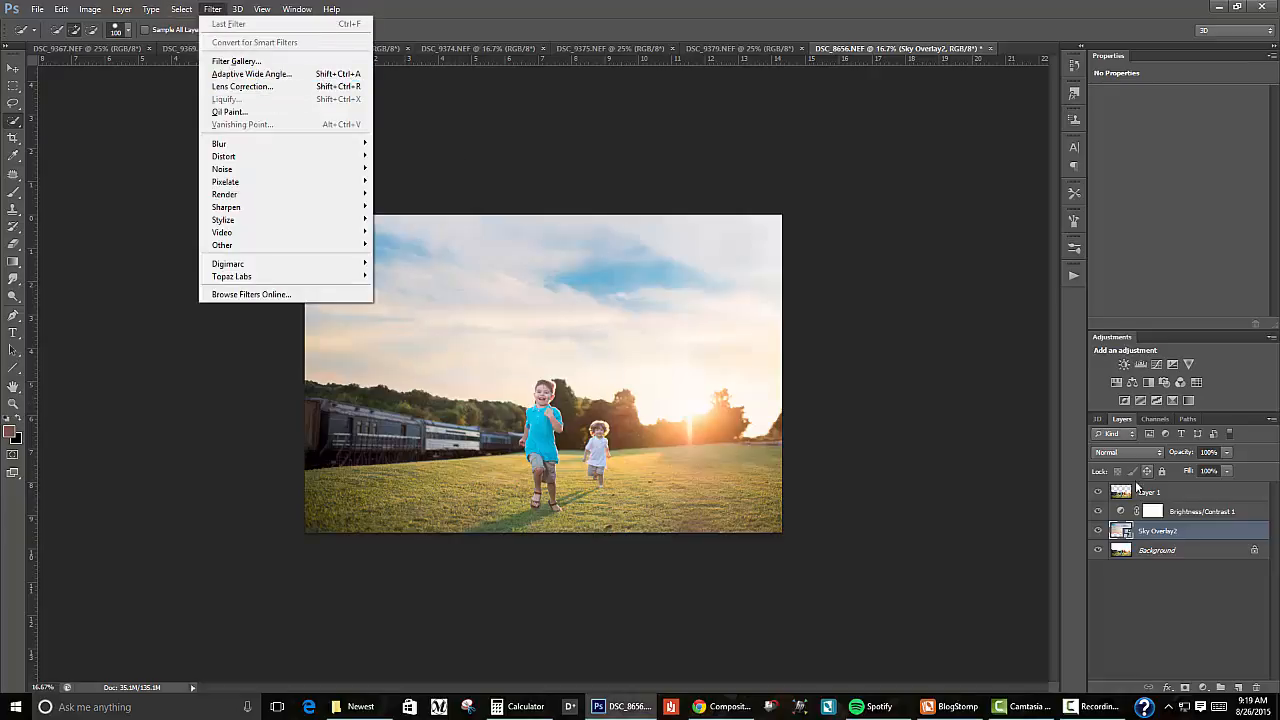
left_click(1150, 538)
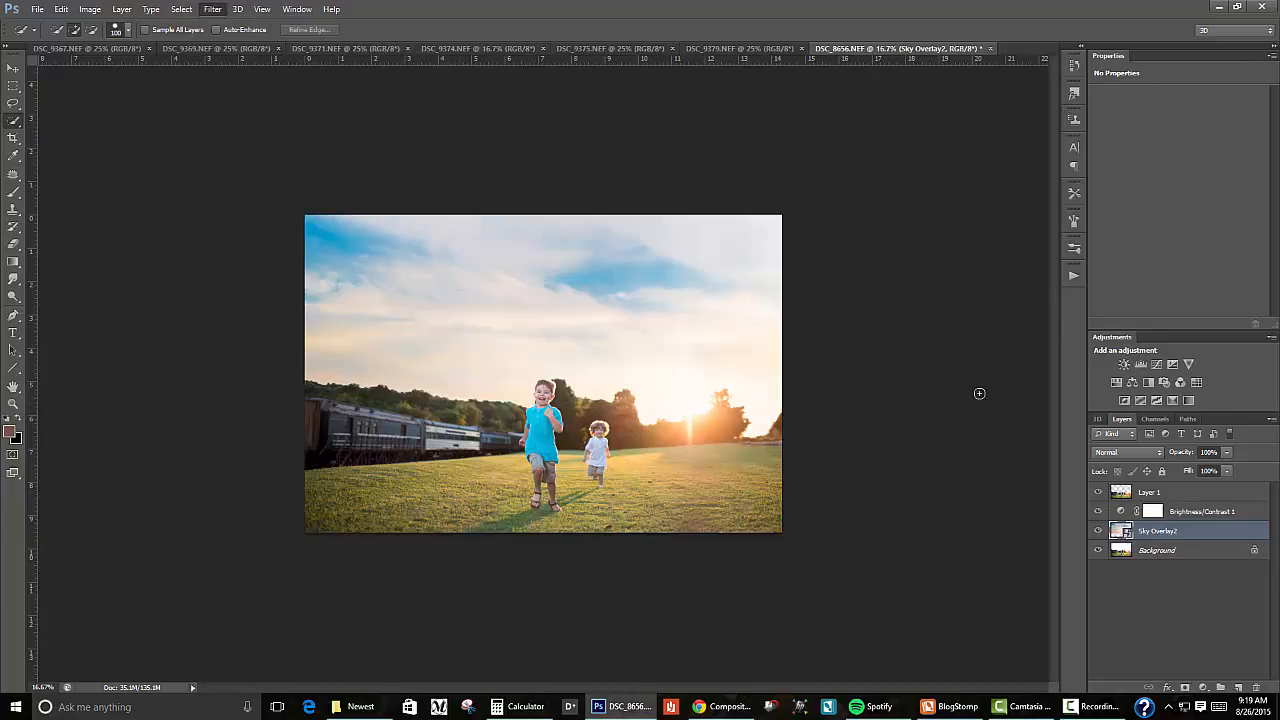
left_click(213, 9)
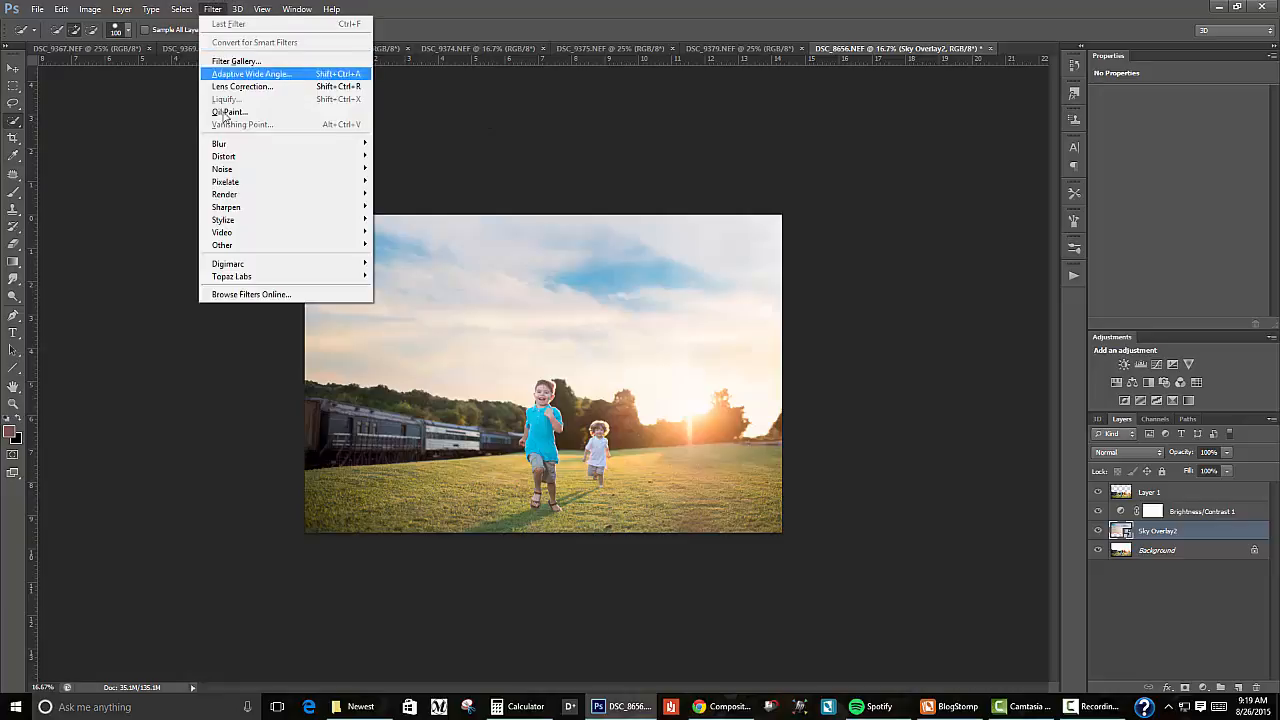
mouse_move(229, 147)
left_click(151, 241)
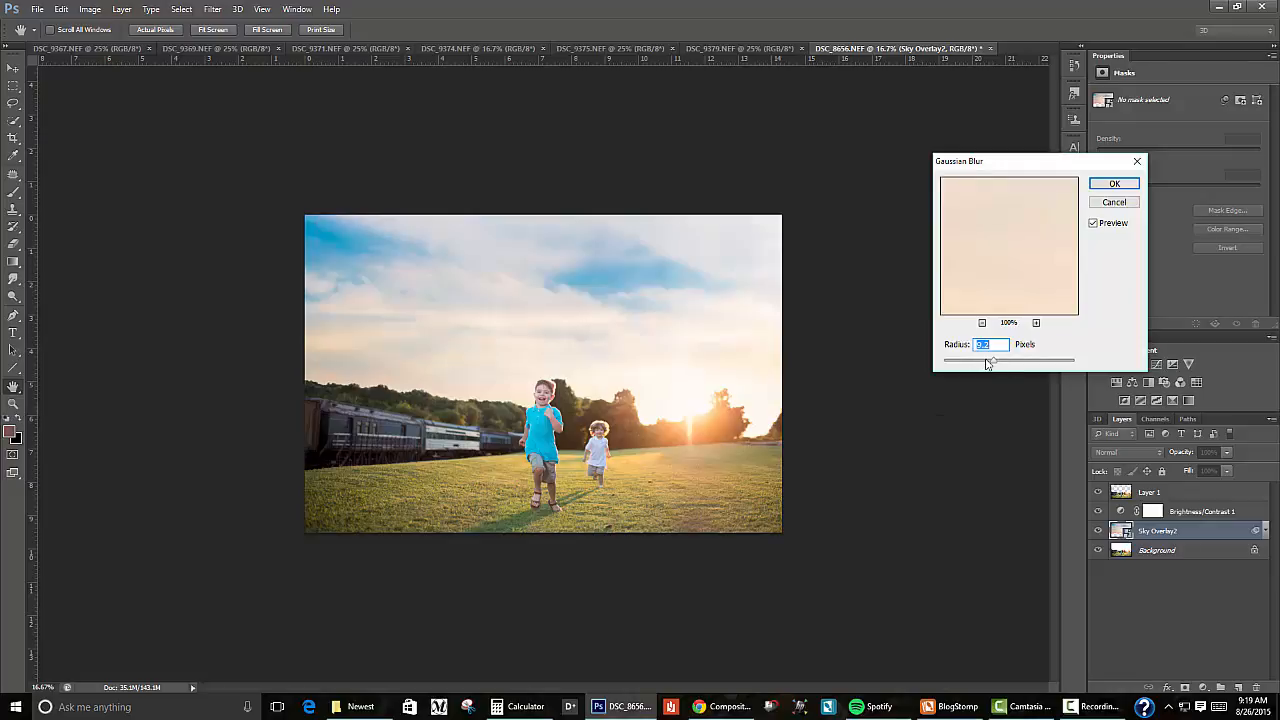
left_click(1114, 183)
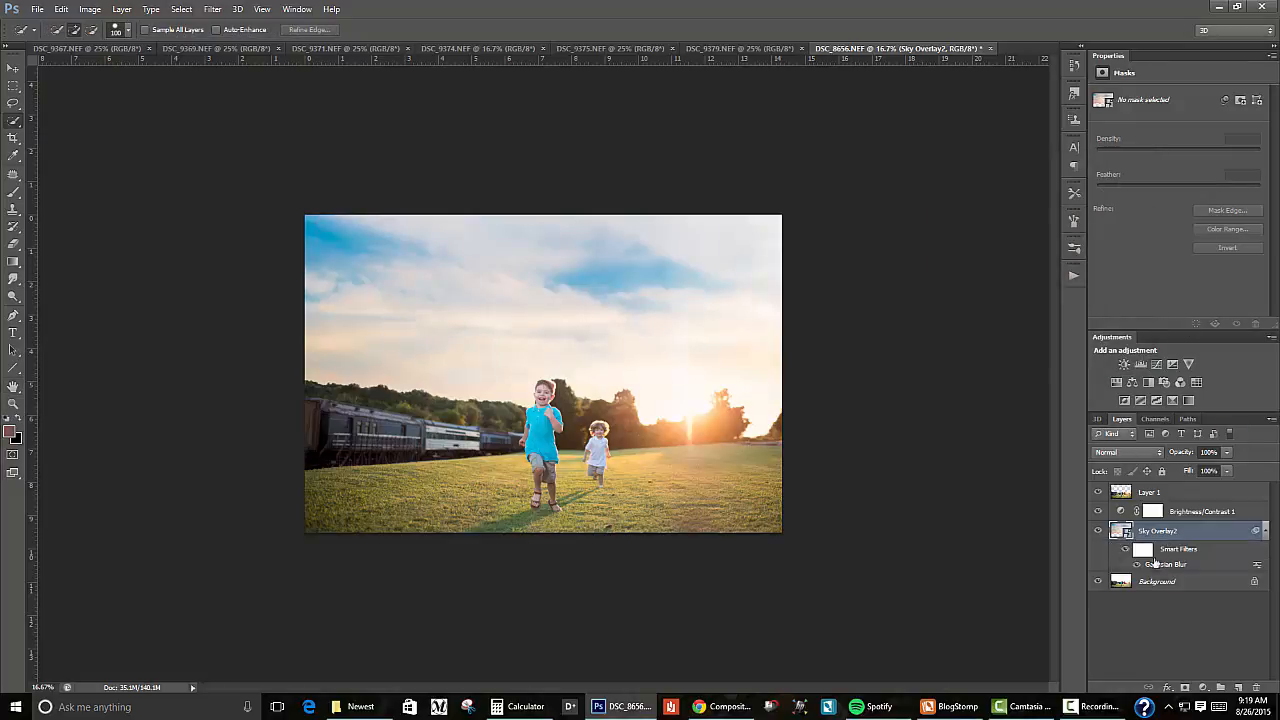
Step: Reopen the sky layer's Gaussian Blur smart filter and slightly lower its radius
double_click(1171, 566)
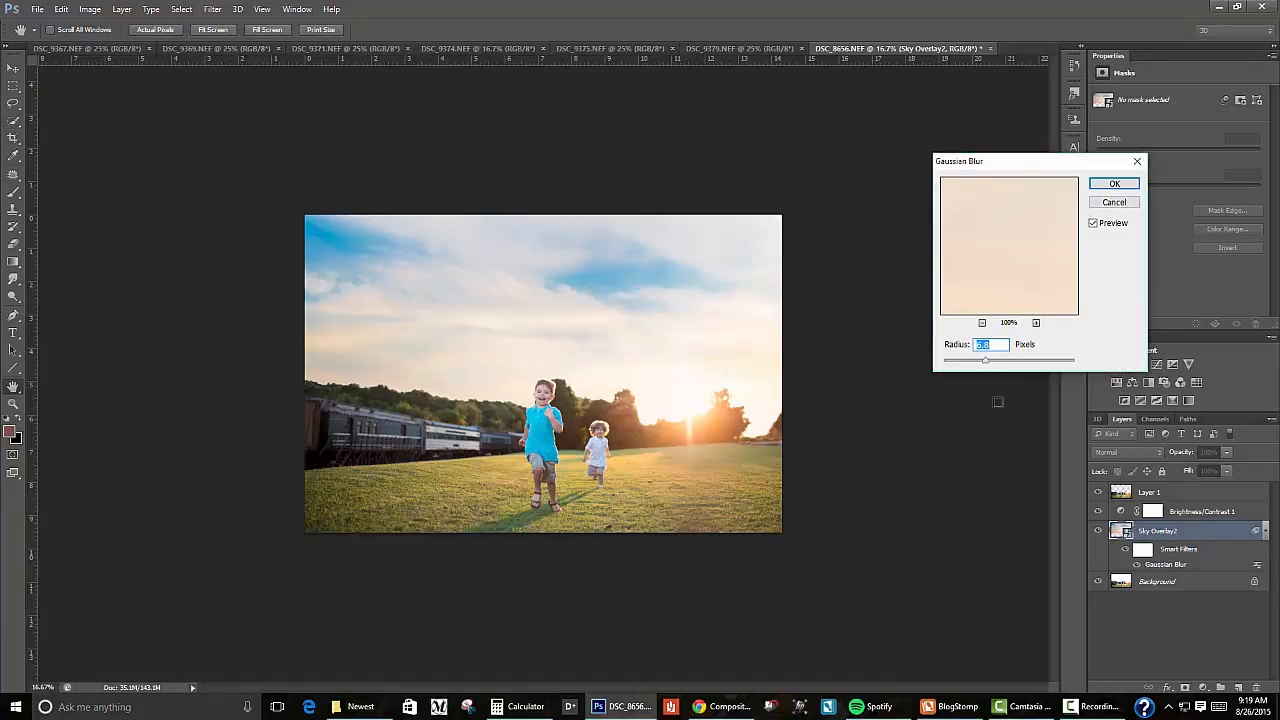
mouse_move(984, 364)
left_mouse_down()
mouse_move(955, 364)
mouse_move(980, 364)
left_mouse_up()
left_click(1125, 184)
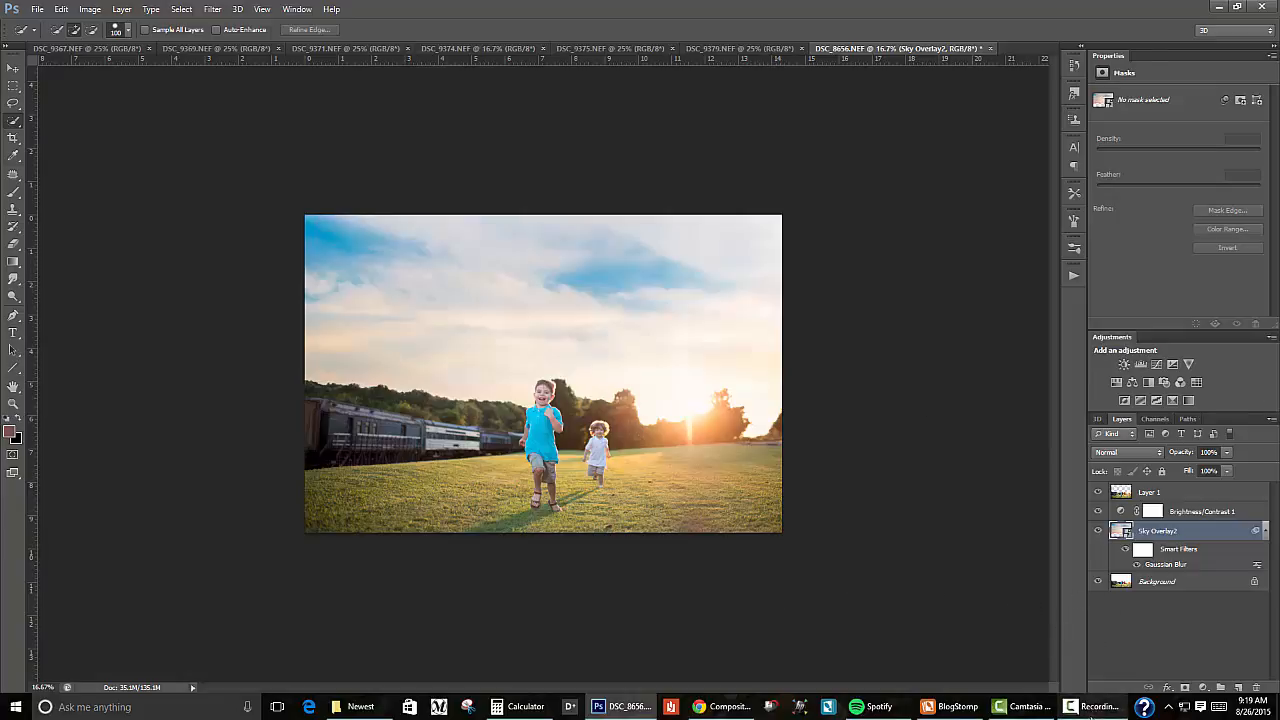
left_click(1114, 697)
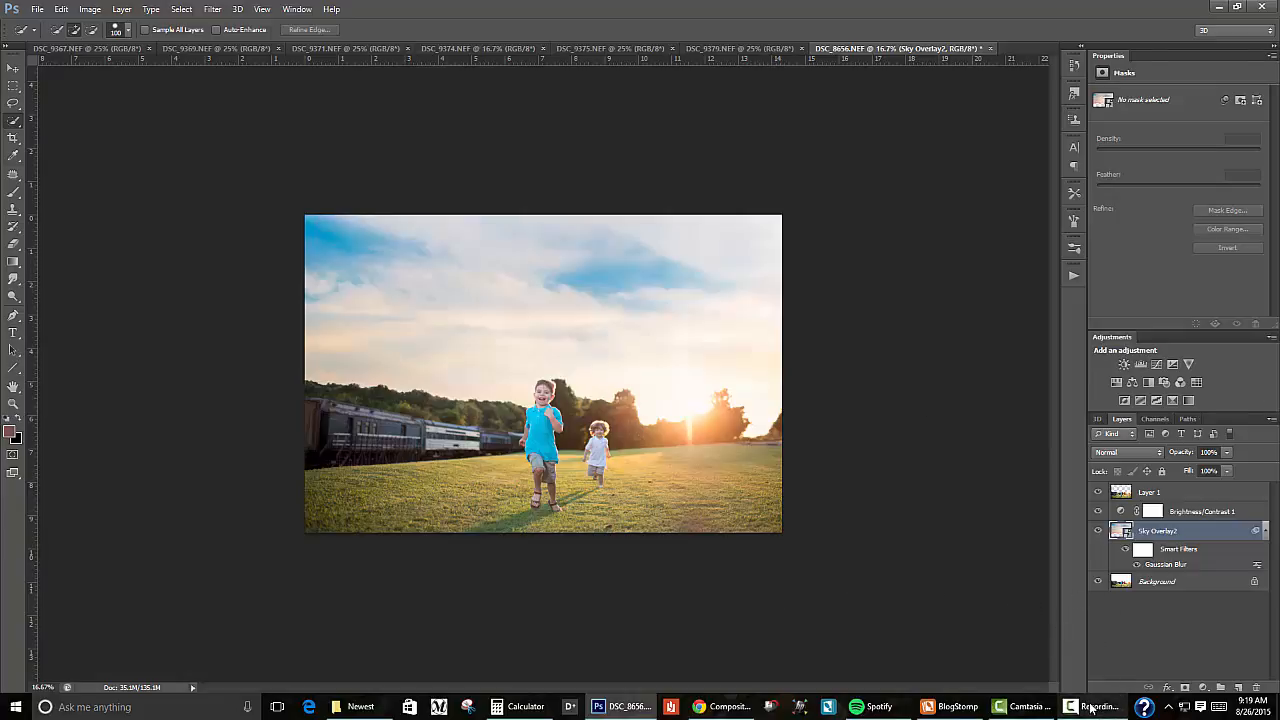